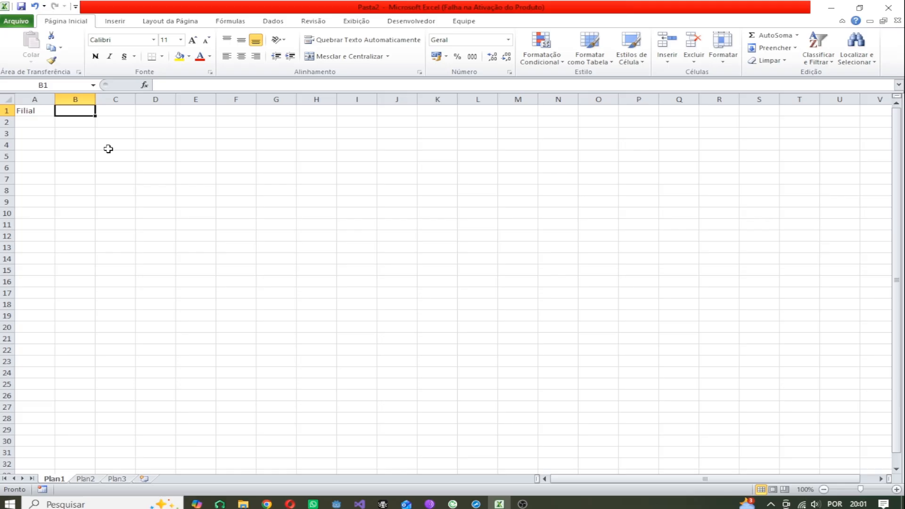
Enter Jan in cell B1 and autofill the month headers across row 1 through Dez in M1
text(J)
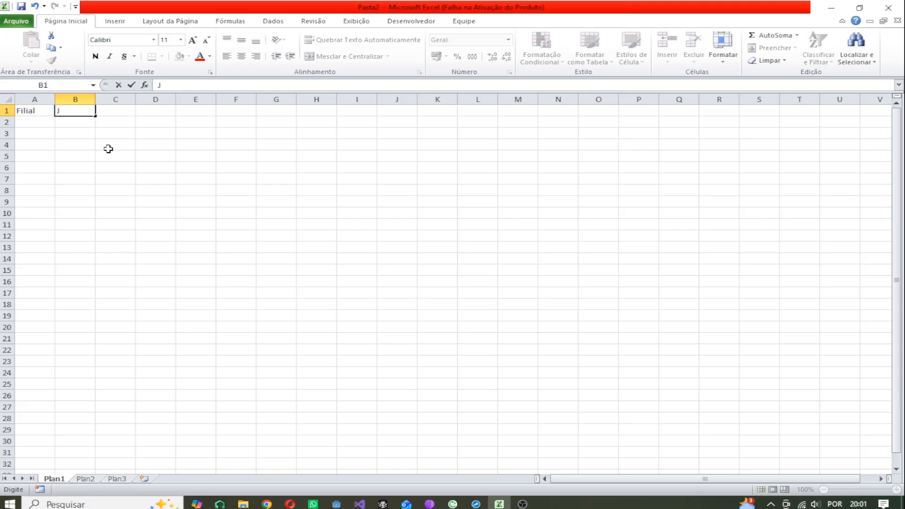
text(an)
drag(95, 116, 127, 123)
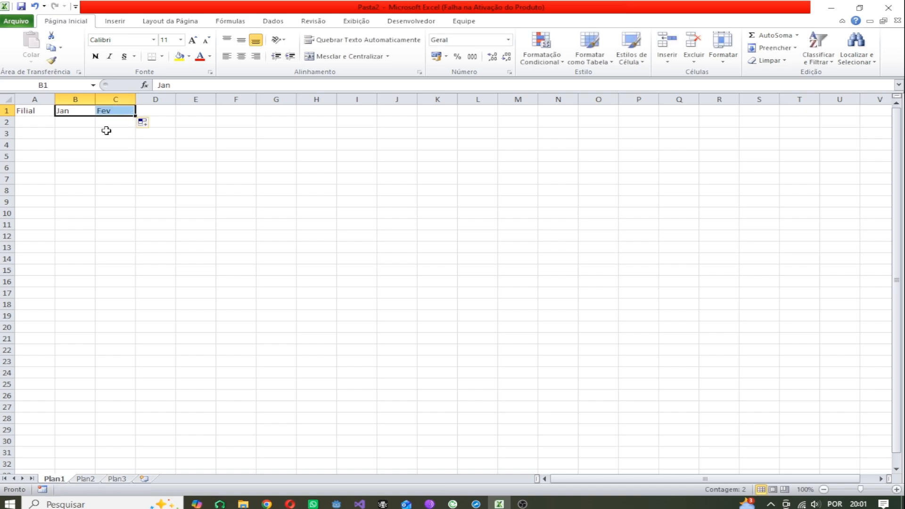
click(85, 111)
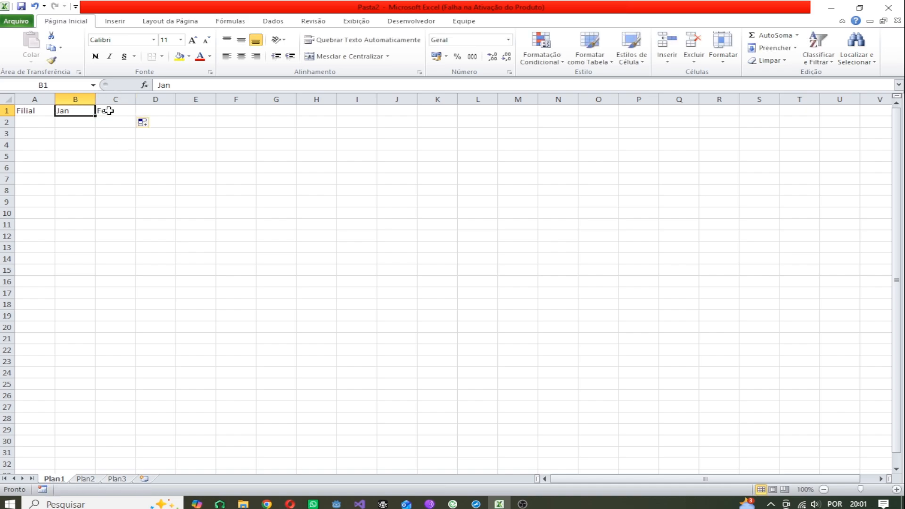
click(103, 111)
click(85, 111)
click(101, 110)
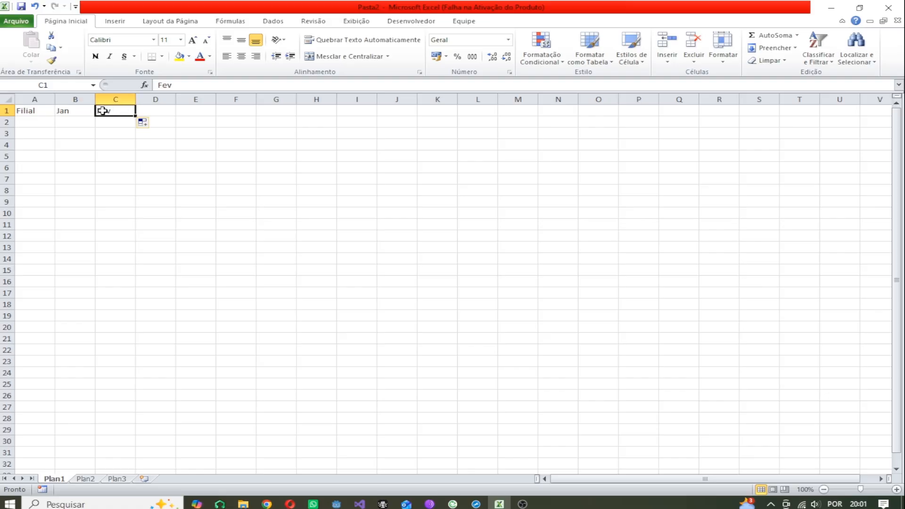
click(74, 111)
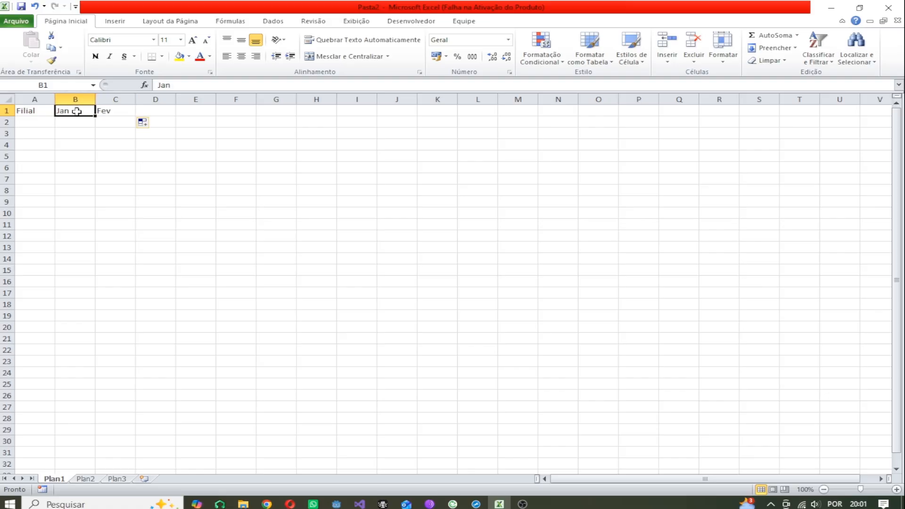
click(112, 111)
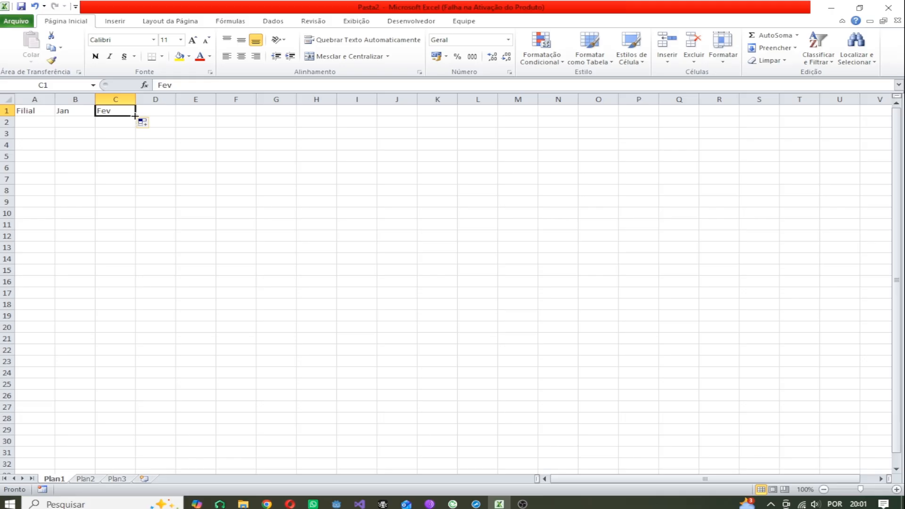
drag(135, 116, 532, 113)
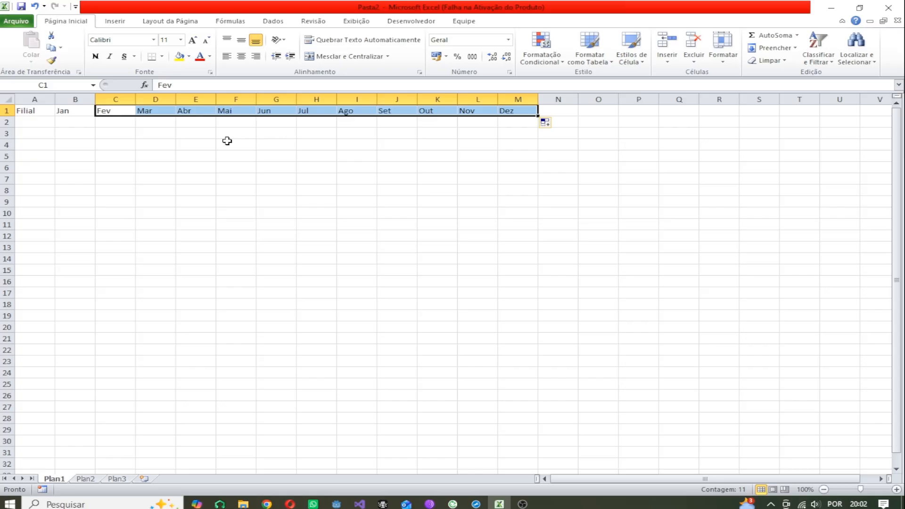
Enter RJ as the first branch in cell A2, under the Filial header
click(34, 125)
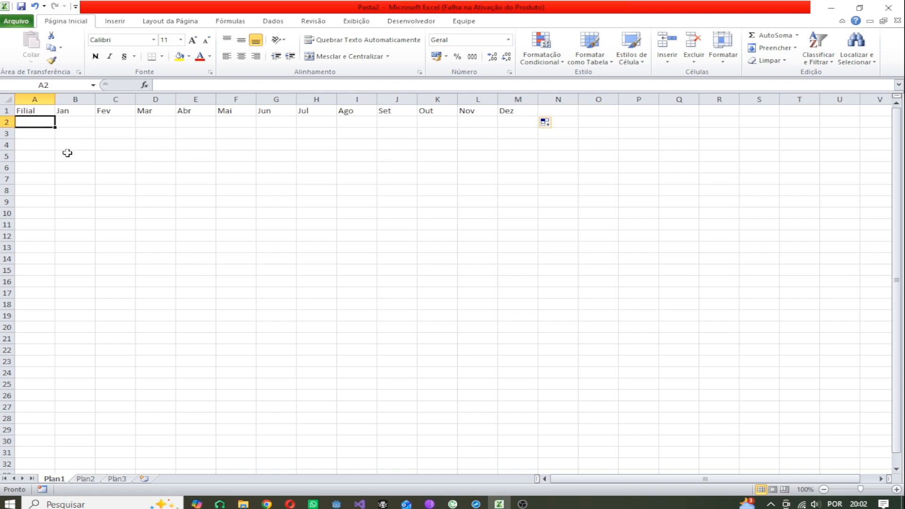
text(RJ)
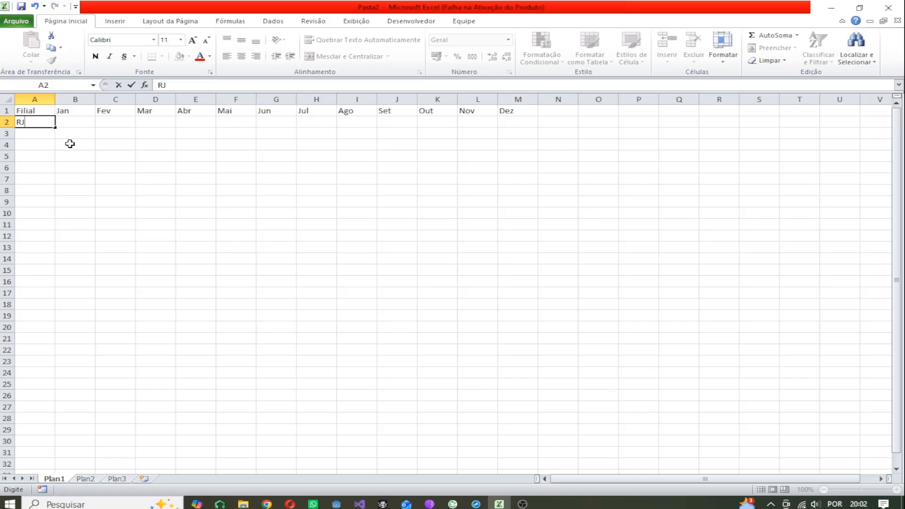
click(74, 125)
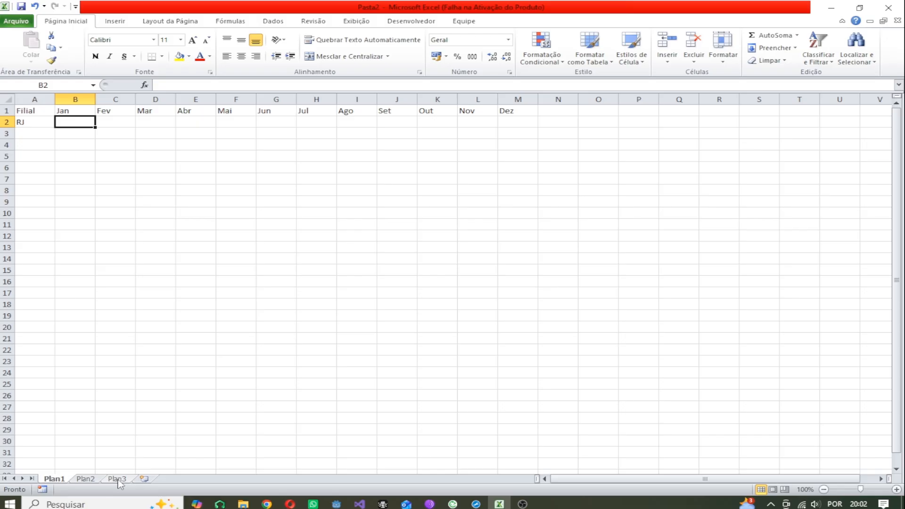
Rename the sheet Plan1 as Controle
right_click(57, 481)
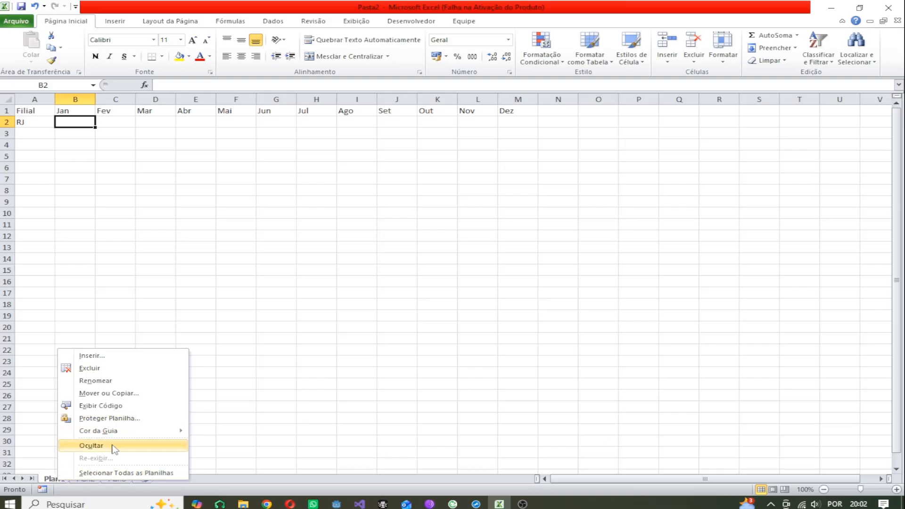
click(118, 381)
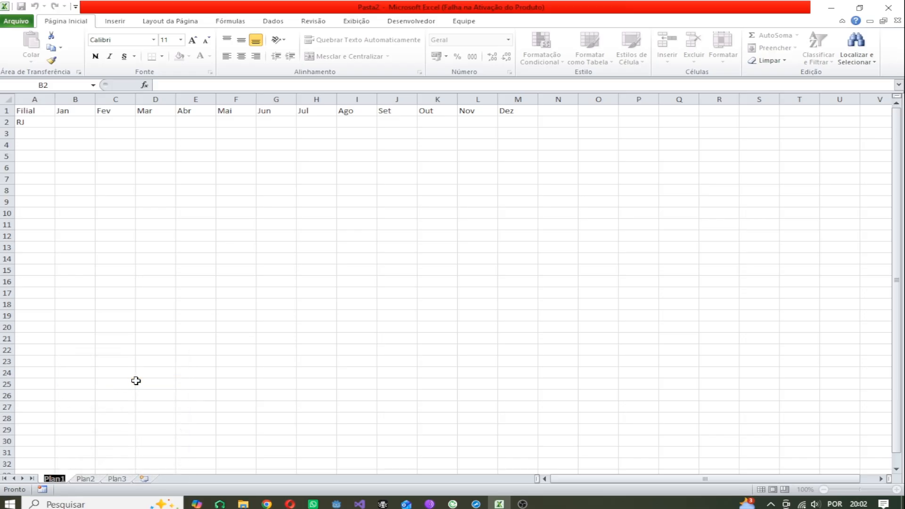
key(BackSpace)
text(d)
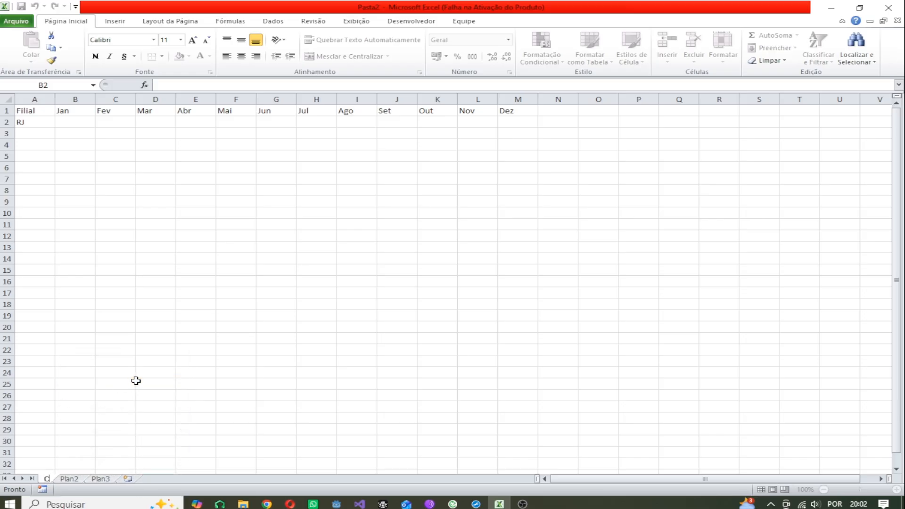
text(ontr)
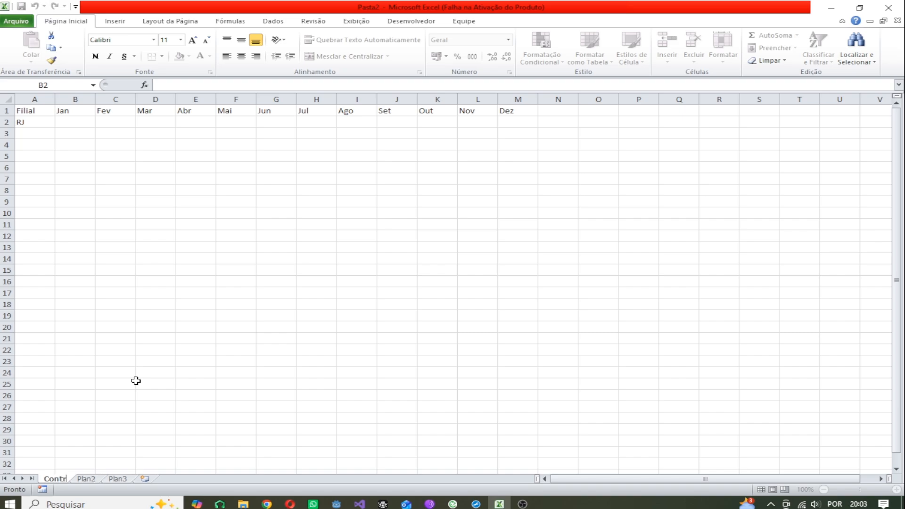
text(ole)
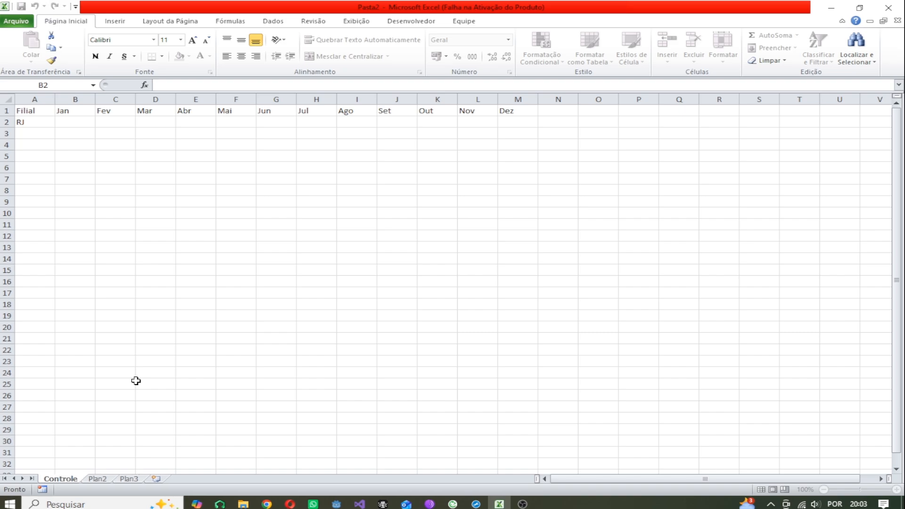
key(Return)
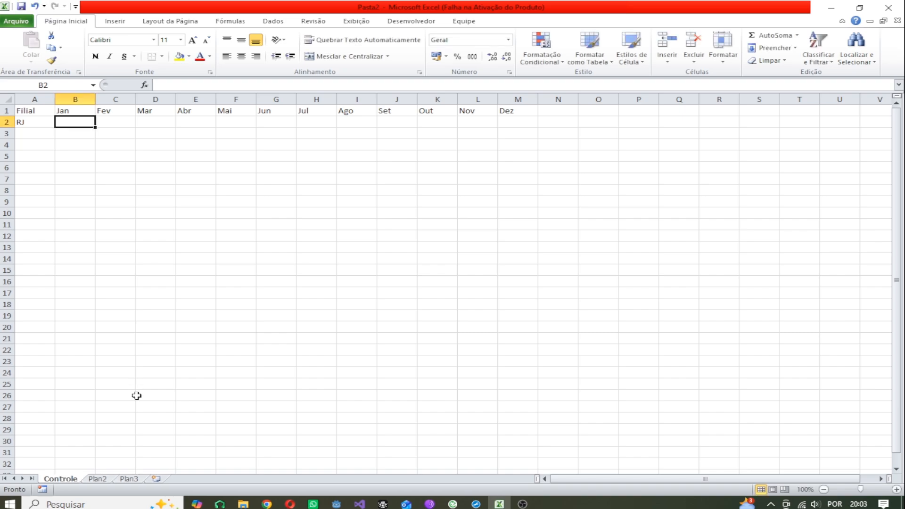
Rename the sheet Plan2 as Vendas
click(101, 480)
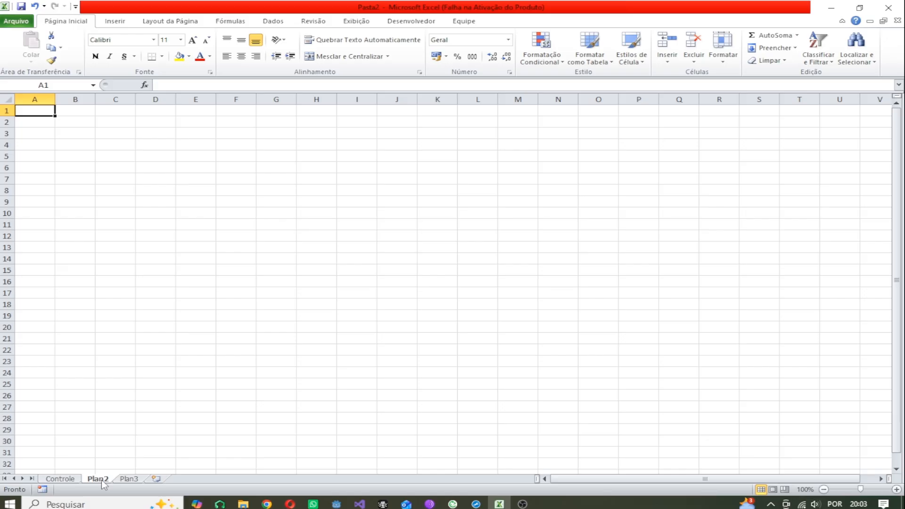
right_click(101, 480)
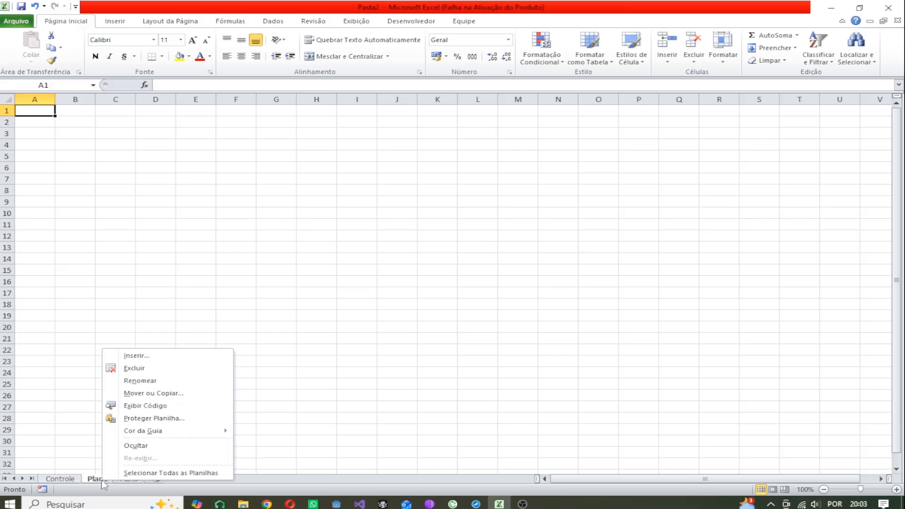
click(142, 382)
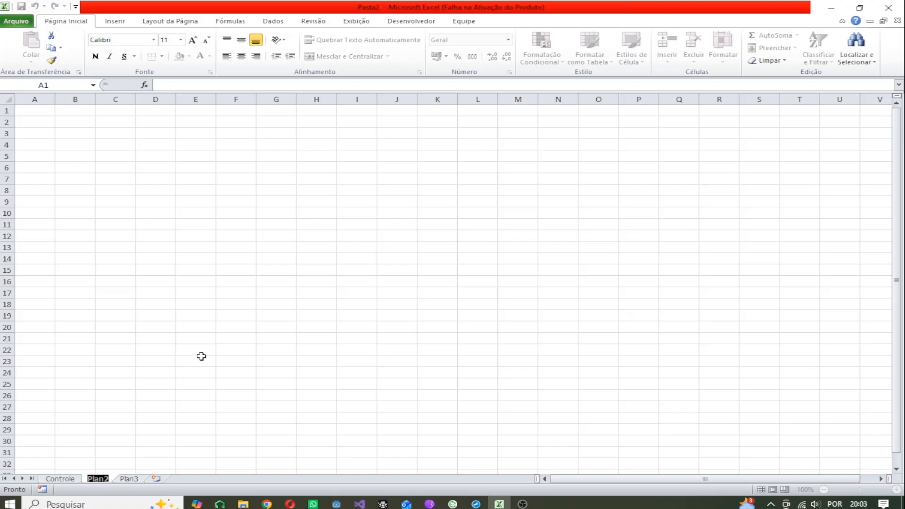
key(BackSpace)
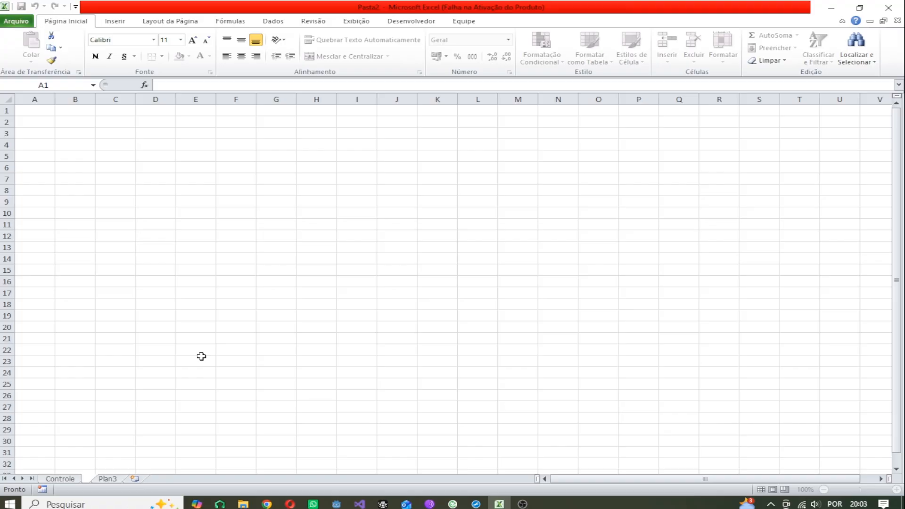
text(Vendas)
key(Return)
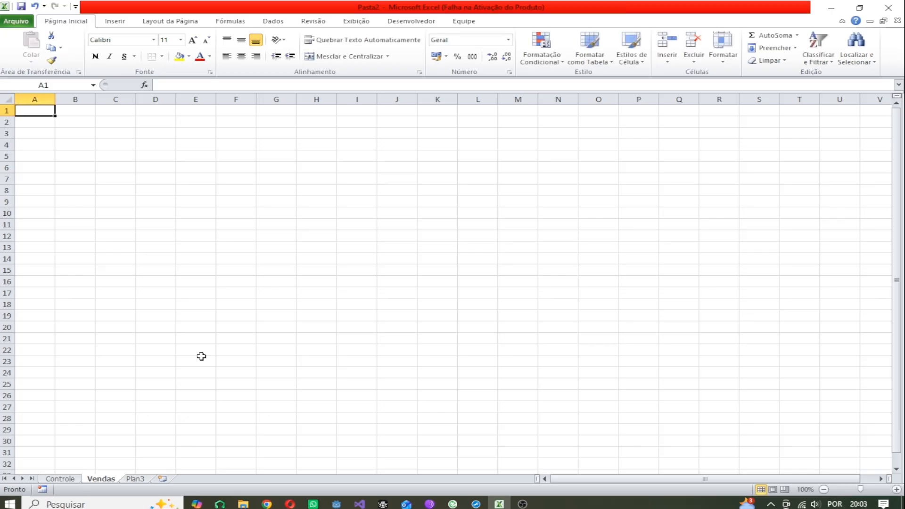
Rename the sheet Plan3 as Faturamento
click(136, 479)
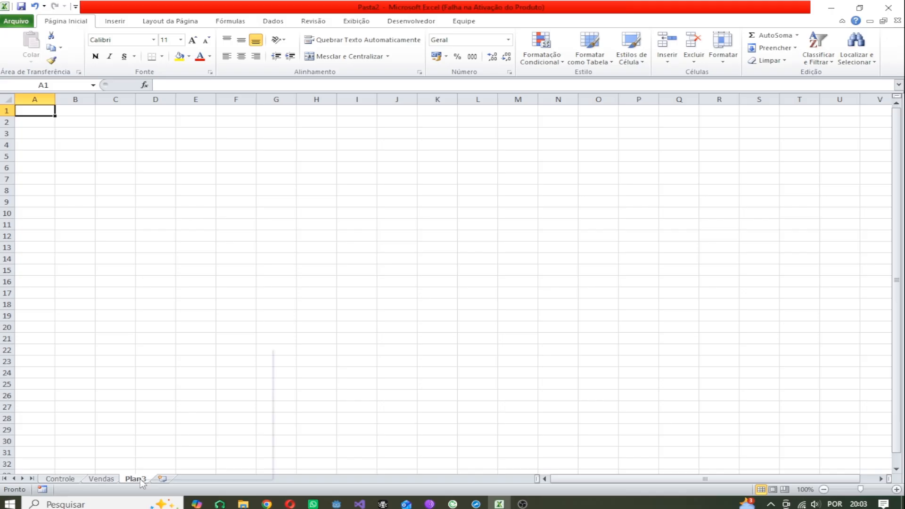
right_click(140, 479)
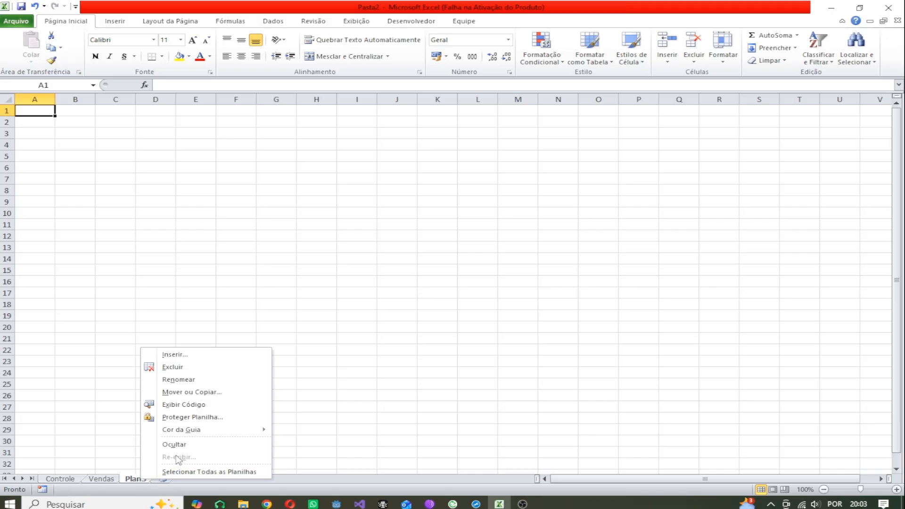
click(202, 380)
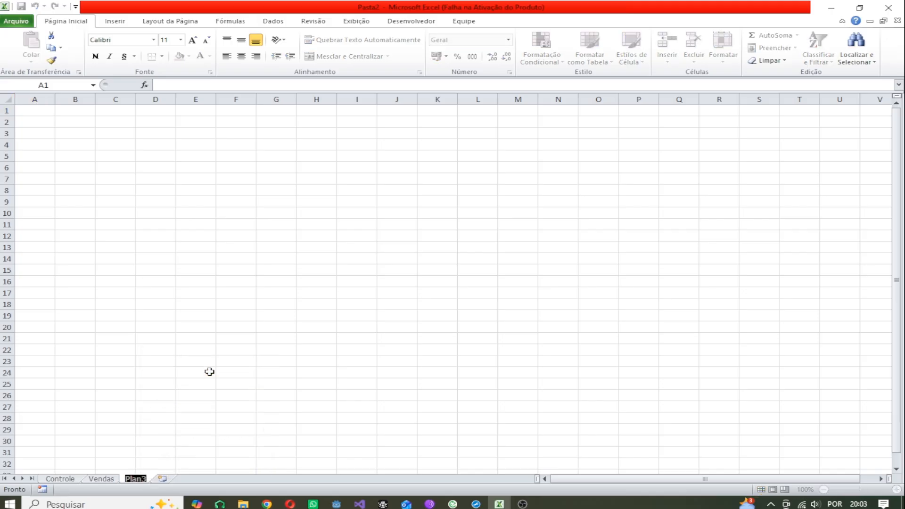
key(BackSpace)
text(Faturamento)
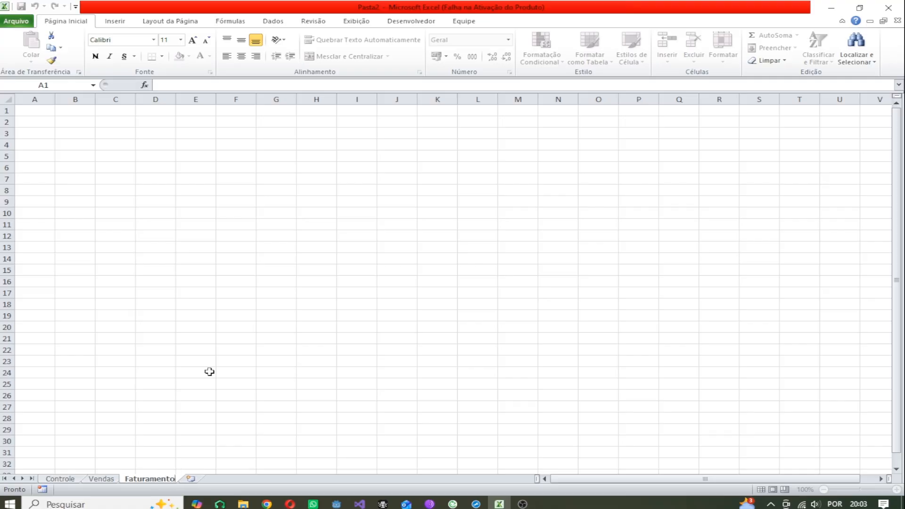
key(Return)
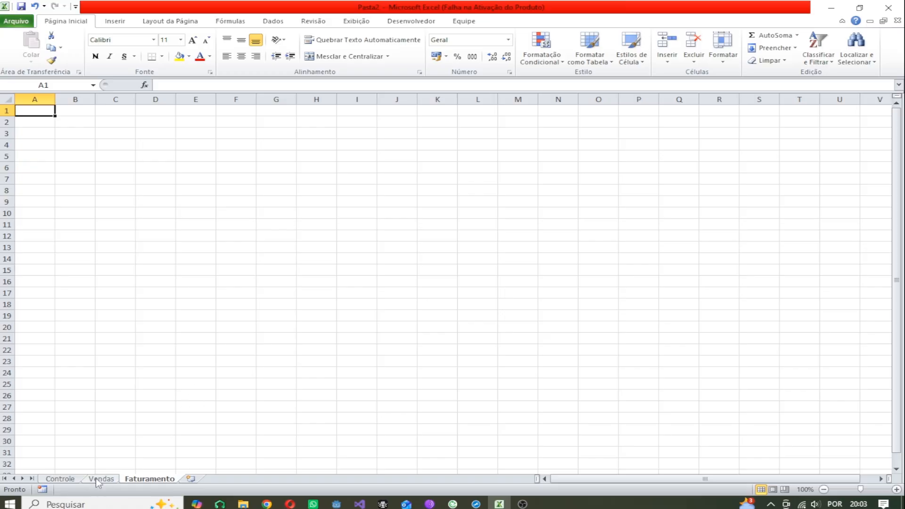
Link cell A1 of the Vendas sheet to the Filial header on the Controle sheet with the formula =Controle!A1
click(70, 478)
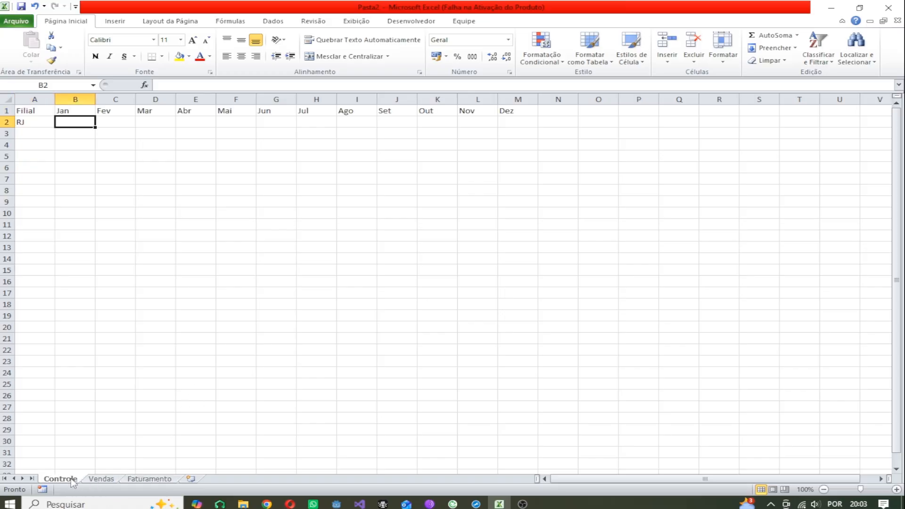
click(97, 480)
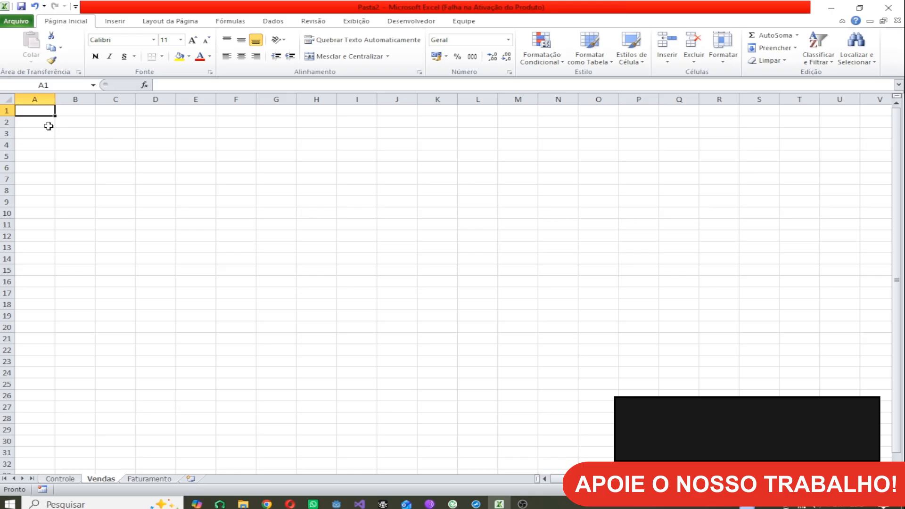
text(=)
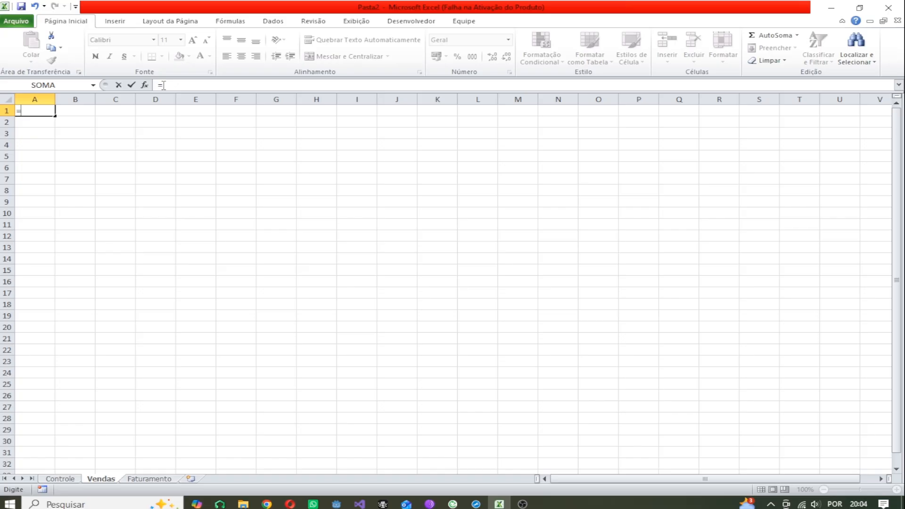
click(60, 479)
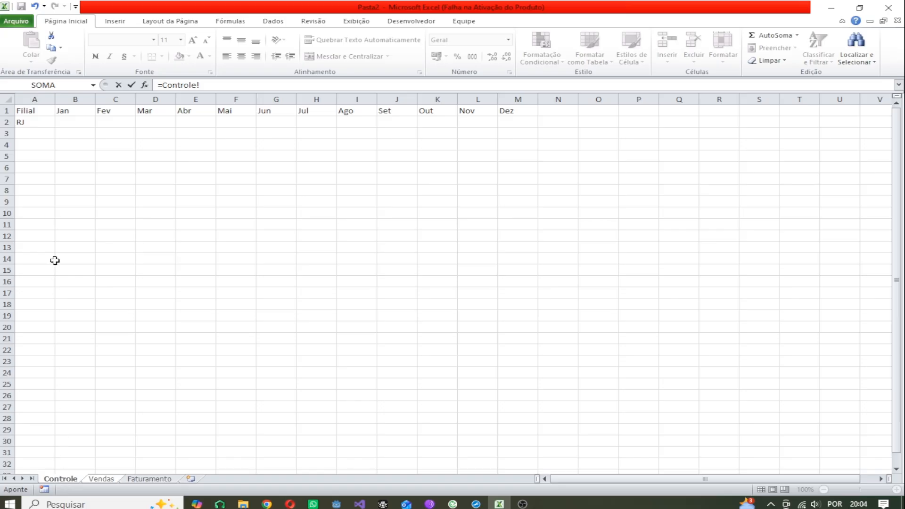
click(38, 112)
drag(208, 85, 162, 88)
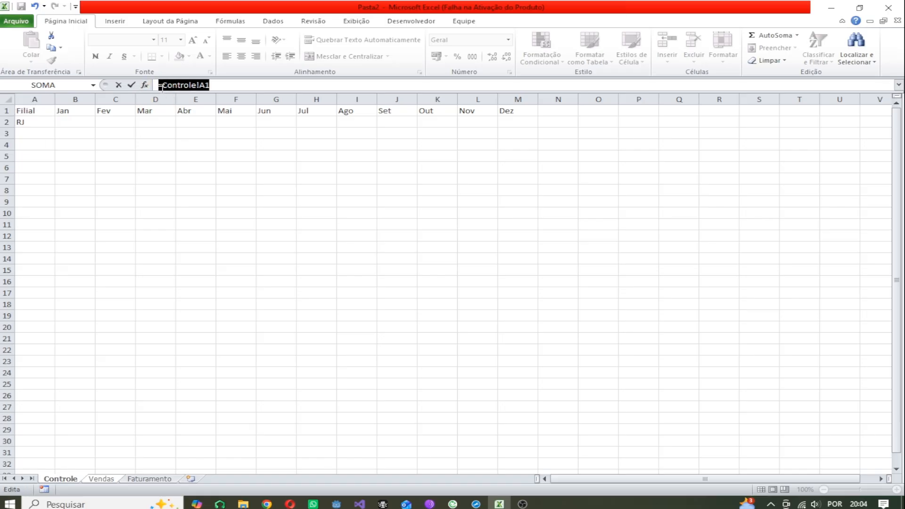
click(224, 87)
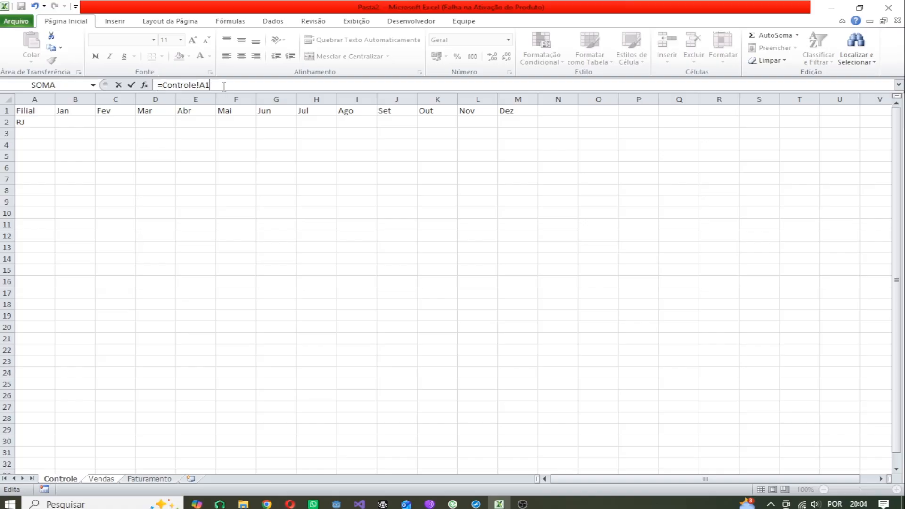
key(Return)
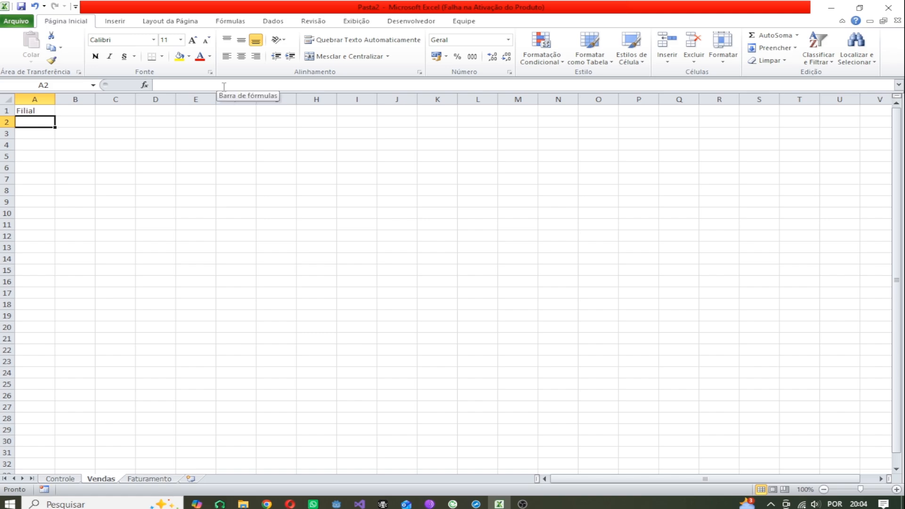
Fill the linked formula in A1 of the Vendas sheet across row 1 to N1 to bring in the Controle month headers
click(63, 479)
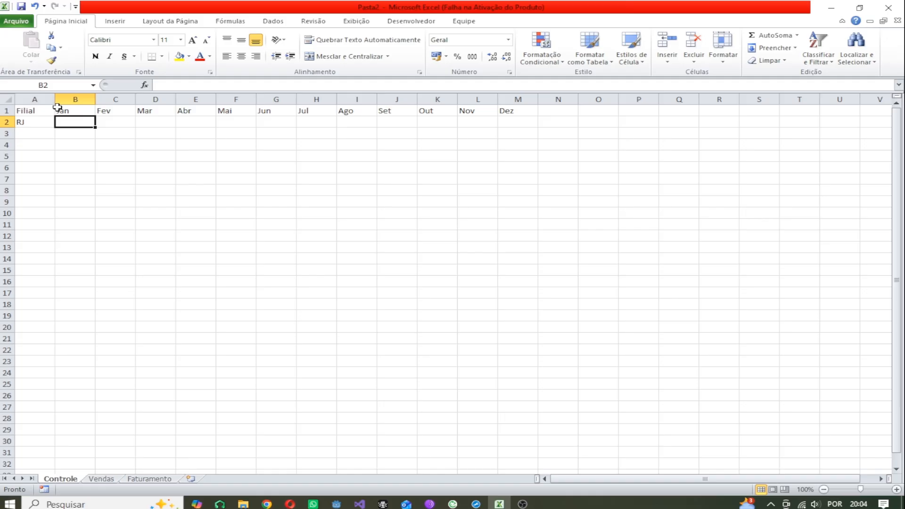
drag(61, 111, 501, 111)
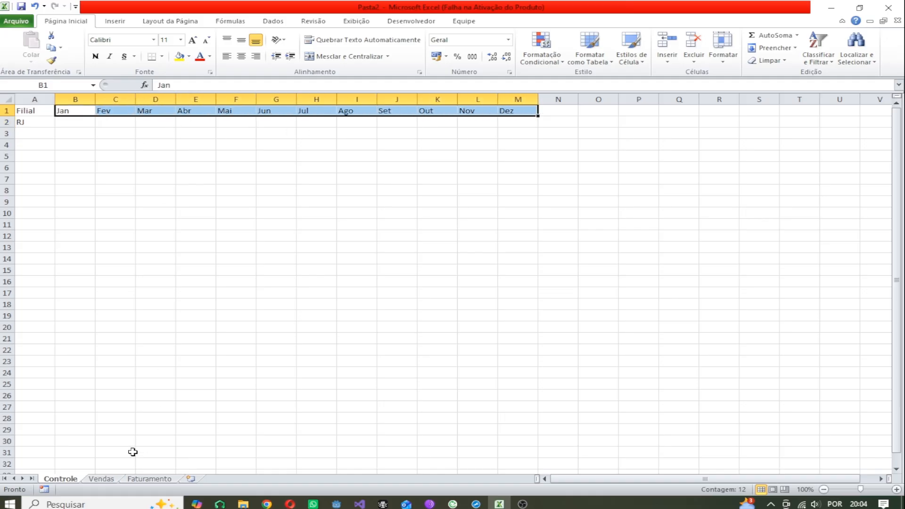
click(99, 479)
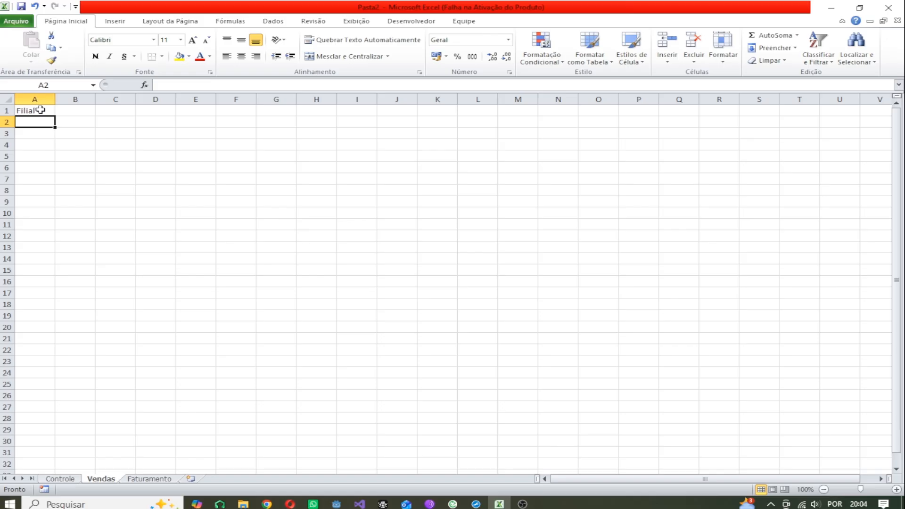
click(41, 111)
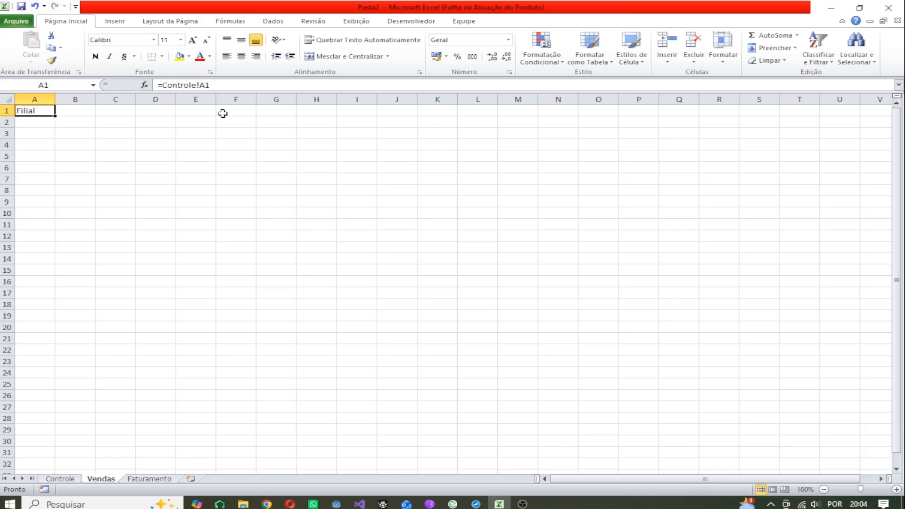
drag(532, 116, 227, 115)
click(47, 112)
drag(54, 116, 575, 119)
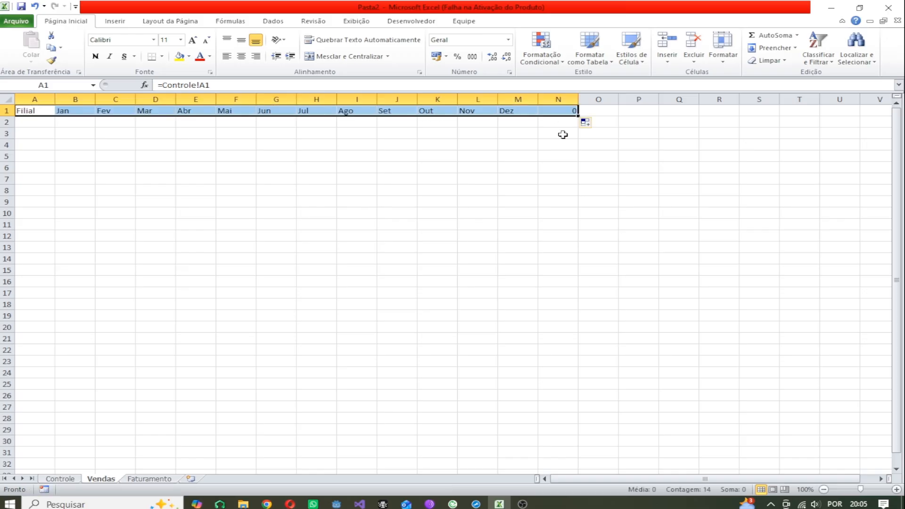
Clear the surplus linked formula in cell N1 of the Vendas sheet, just after the Dez header
click(563, 135)
click(562, 112)
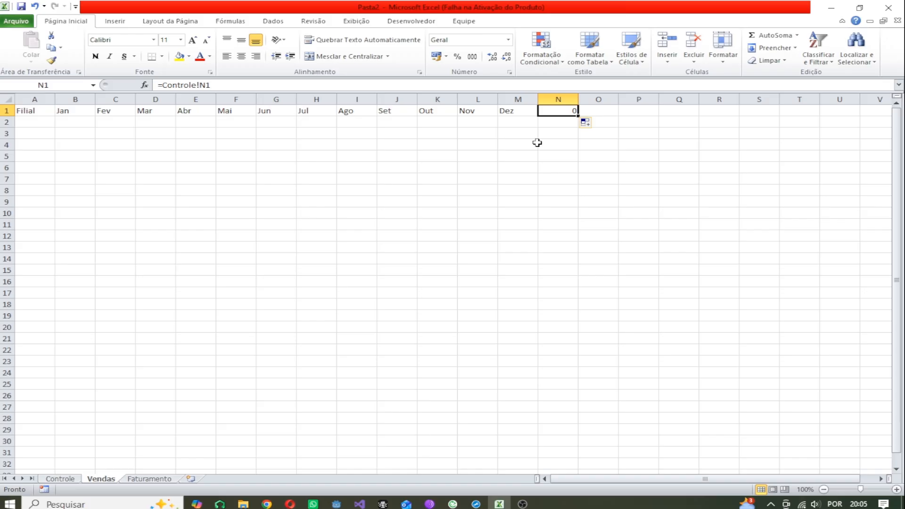
key(Delete)
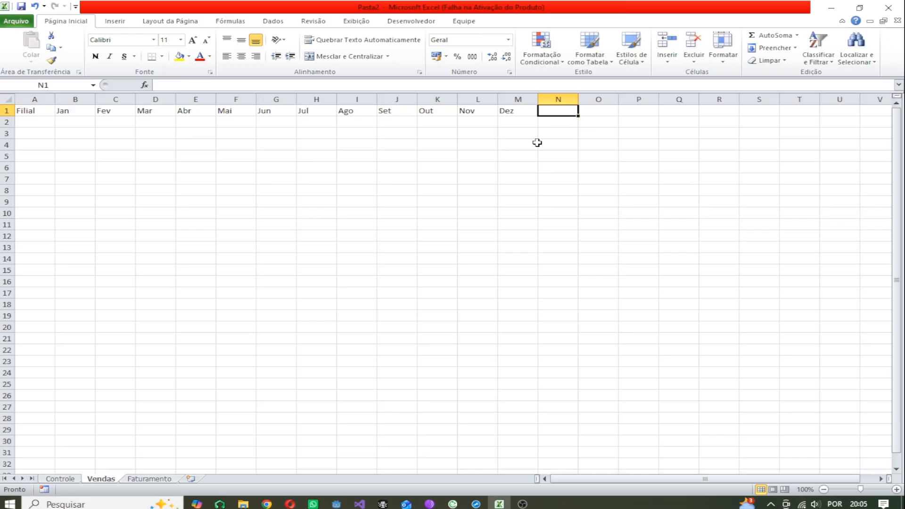
Fill the linked formula in A1 of the Vendas sheet down to A2 to bring in the first branch name
click(79, 110)
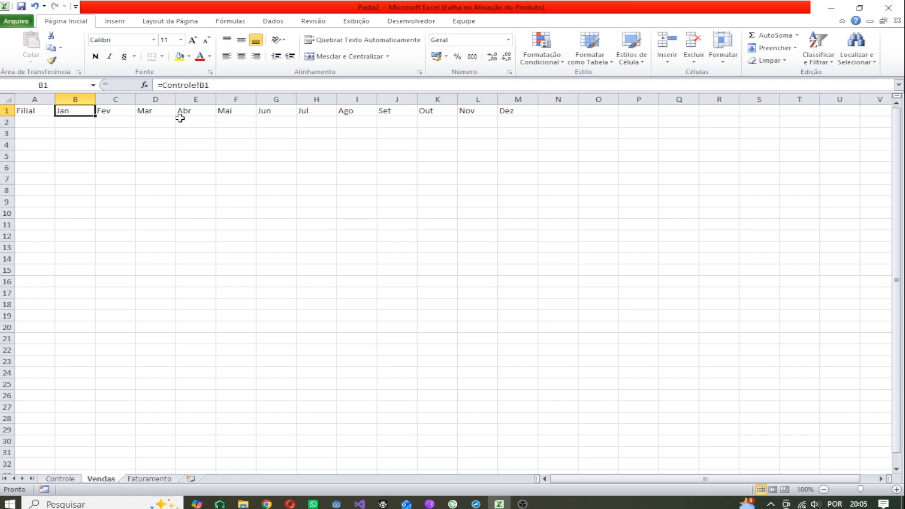
click(34, 112)
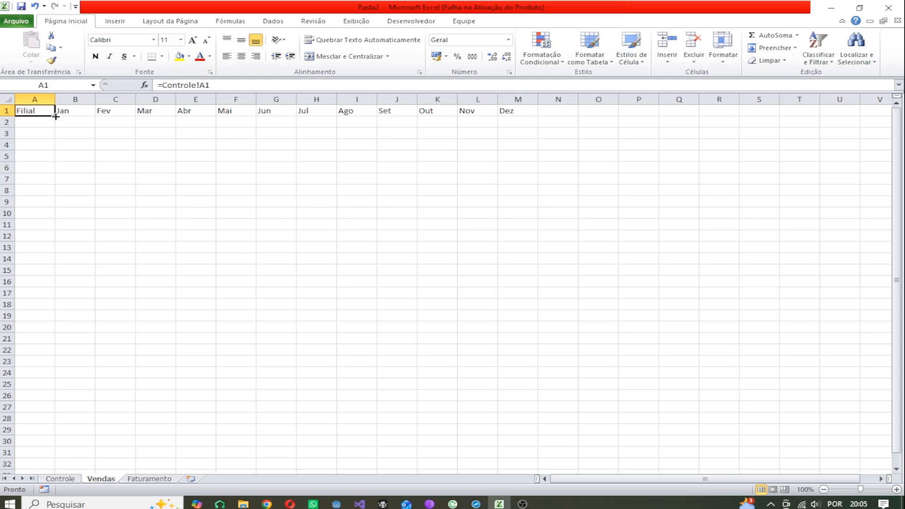
drag(55, 116, 55, 126)
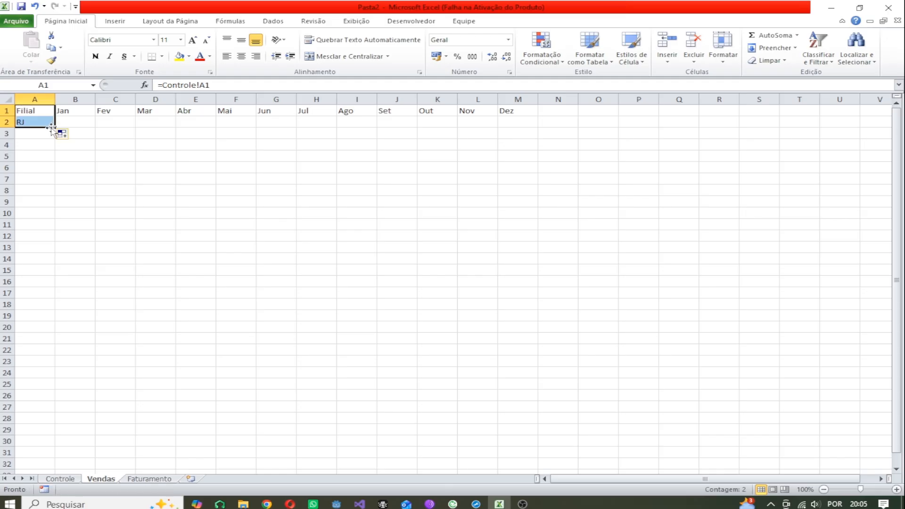
click(45, 135)
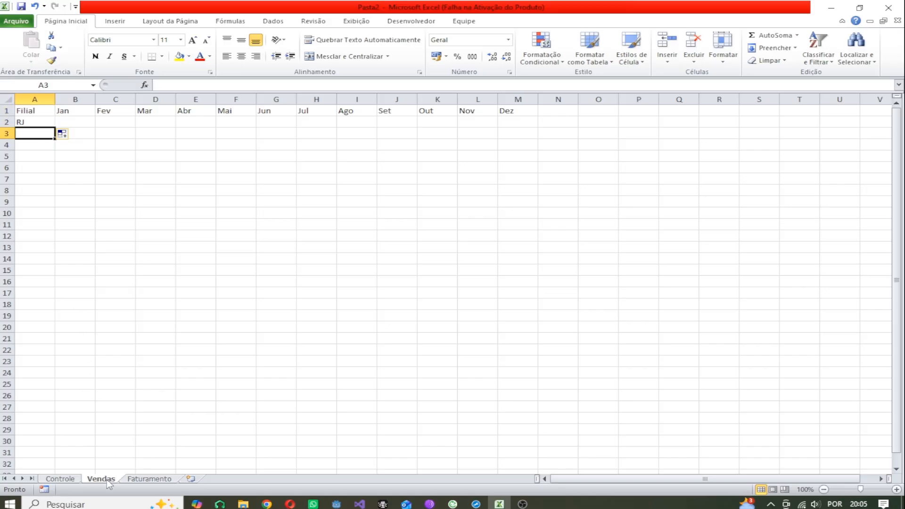
Link cell A1 of the Faturamento sheet to the Filial header on the Controle sheet with the formula =Controle!A1
click(146, 480)
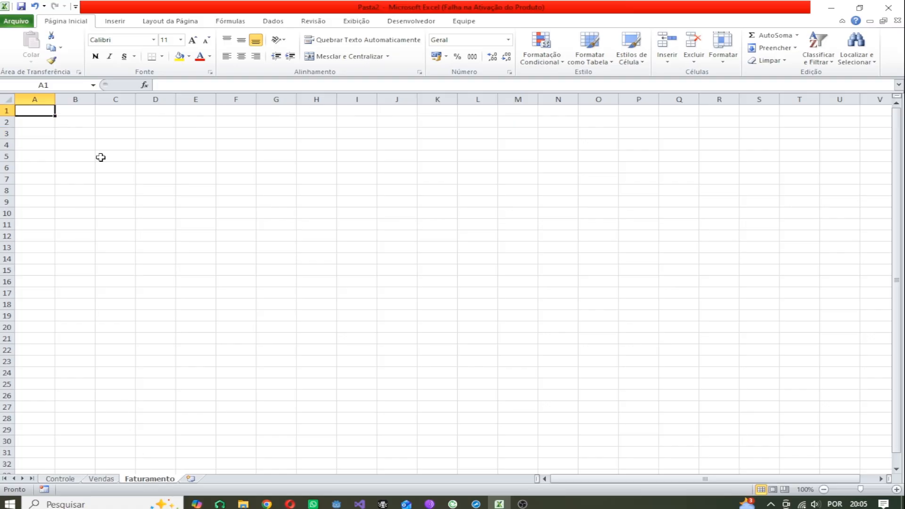
text(=)
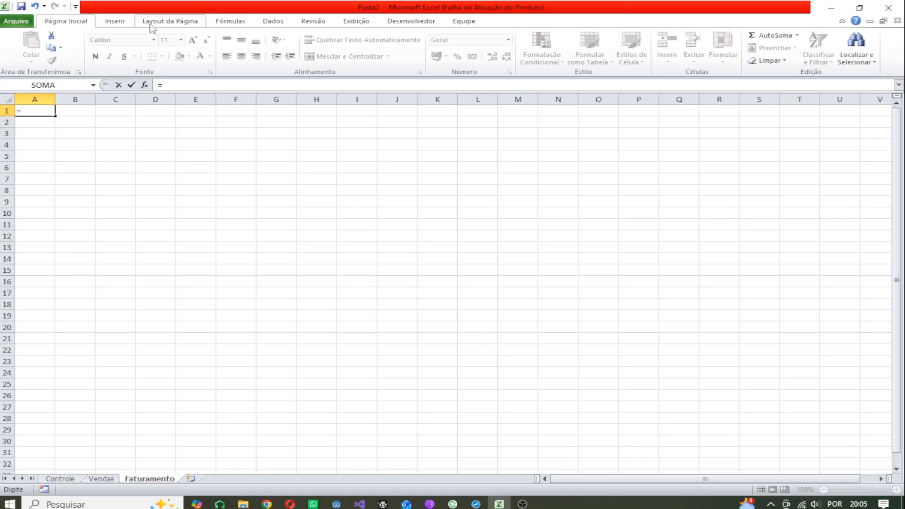
click(60, 479)
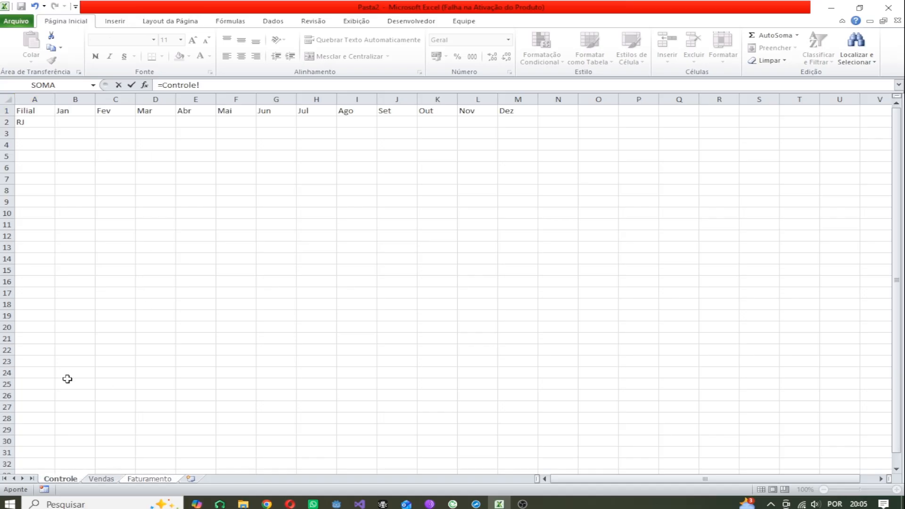
click(31, 112)
key(Return)
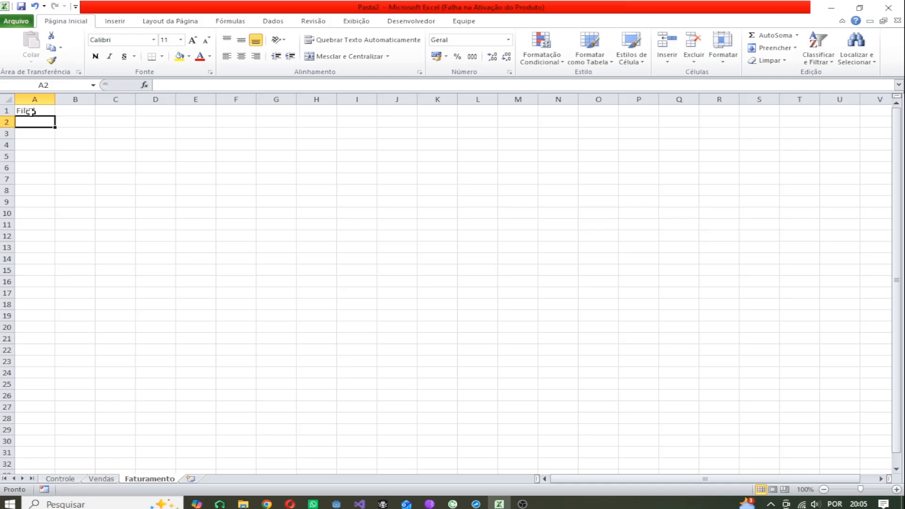
Fill the linked formula in A1 of the Faturamento sheet down to A2 and across row 1 to M1
click(39, 110)
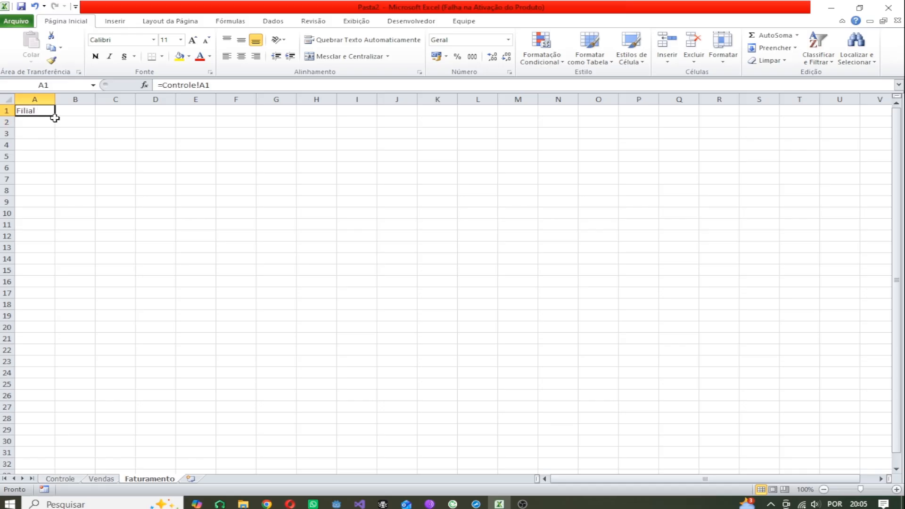
drag(55, 117, 54, 128)
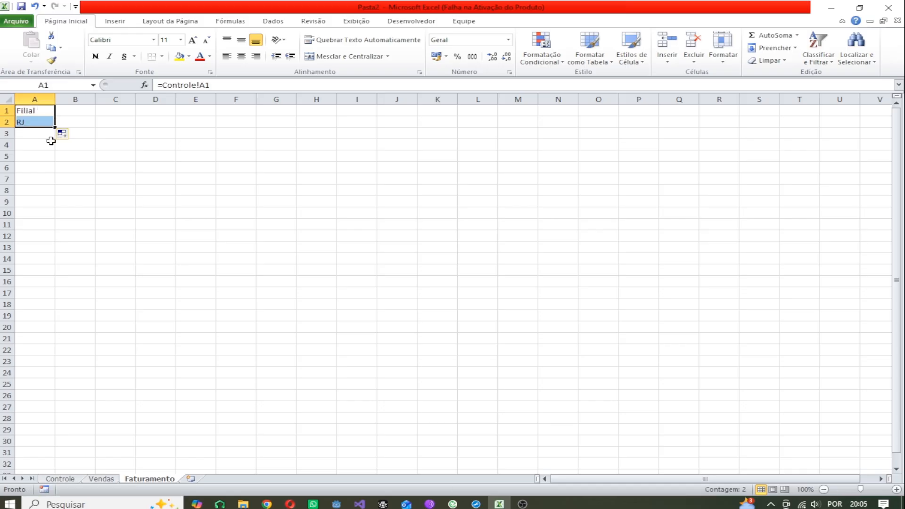
click(42, 113)
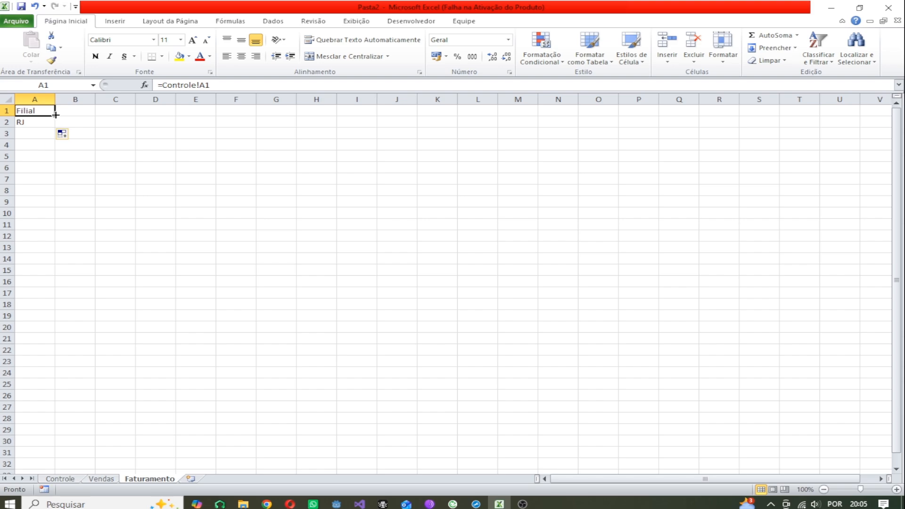
drag(55, 115, 532, 116)
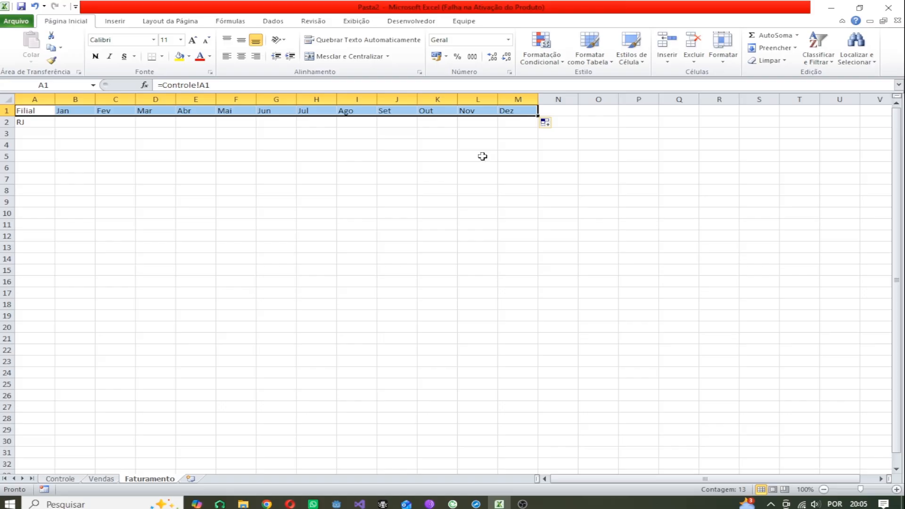
click(237, 164)
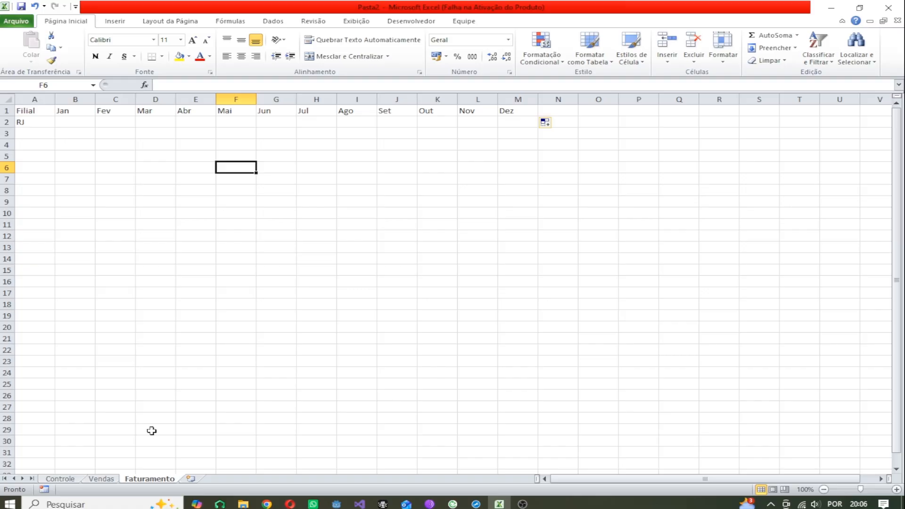
Enter 500 as the January value for the RJ branch in cell B2 of the Vendas sheet
click(106, 480)
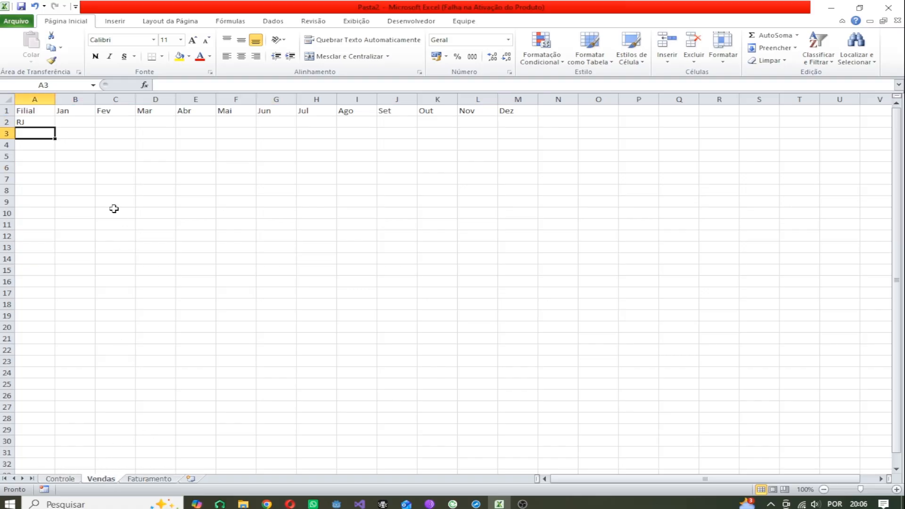
click(75, 122)
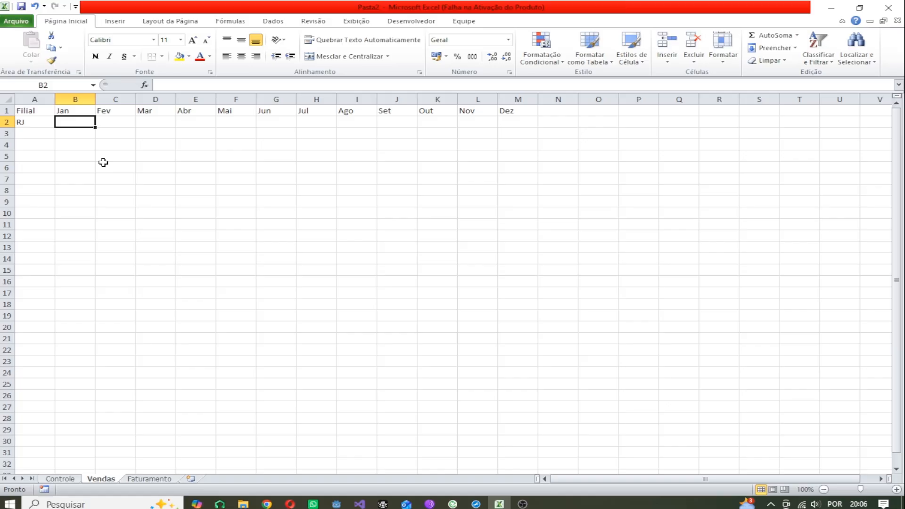
text(500)
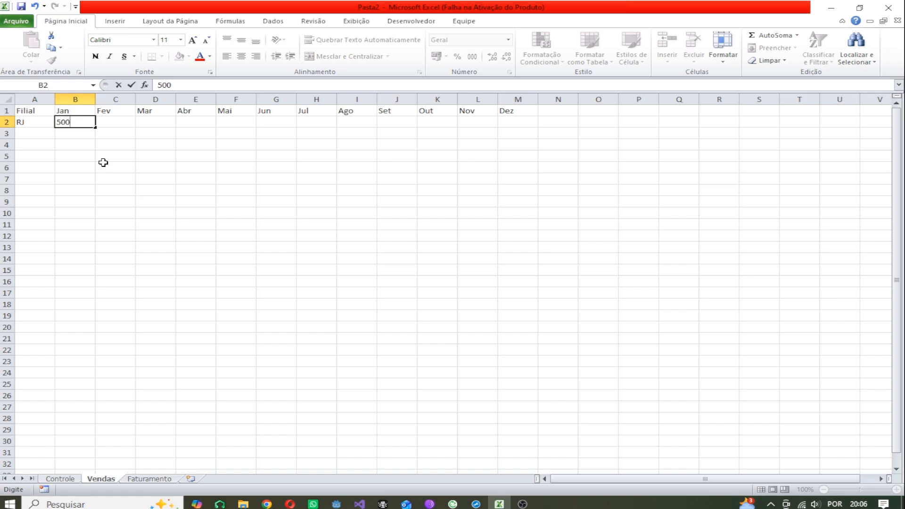
click(64, 136)
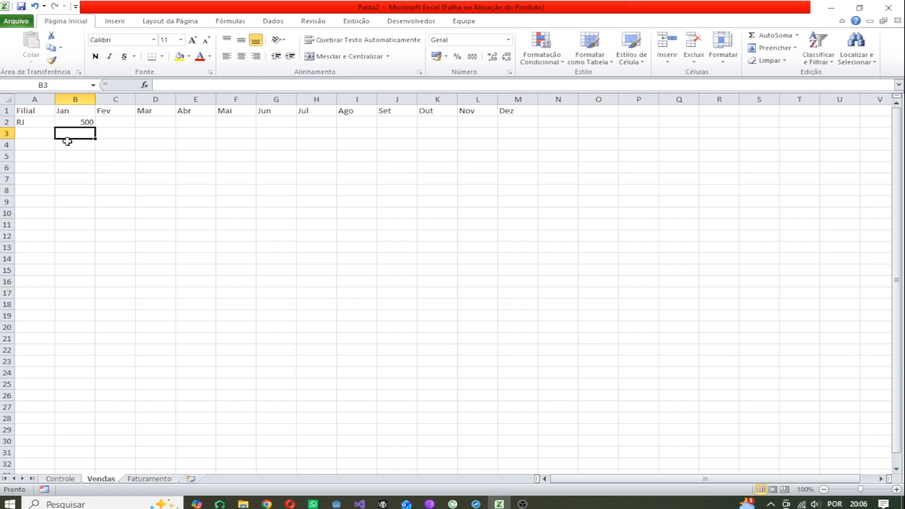
Apply the Moeda number format to the RJ cells from Jan to Dez (B2:M2) on the Faturamento sheet
click(150, 479)
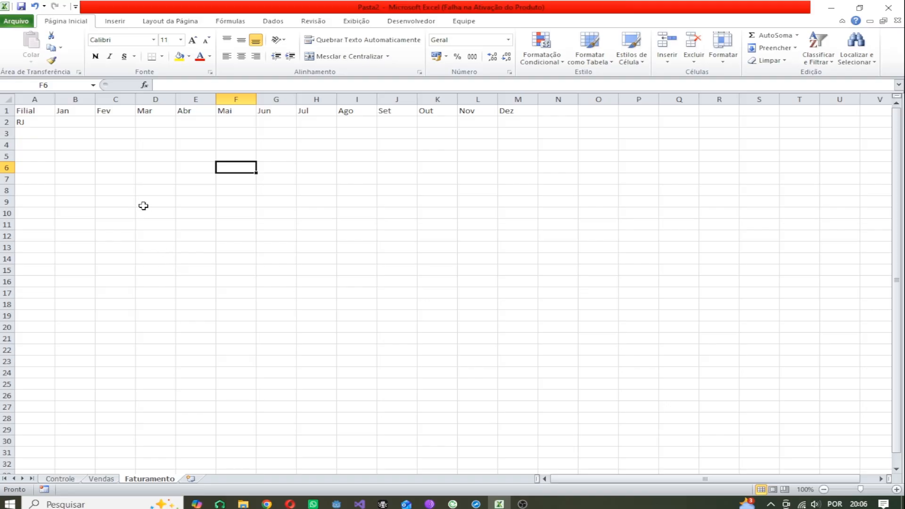
click(75, 124)
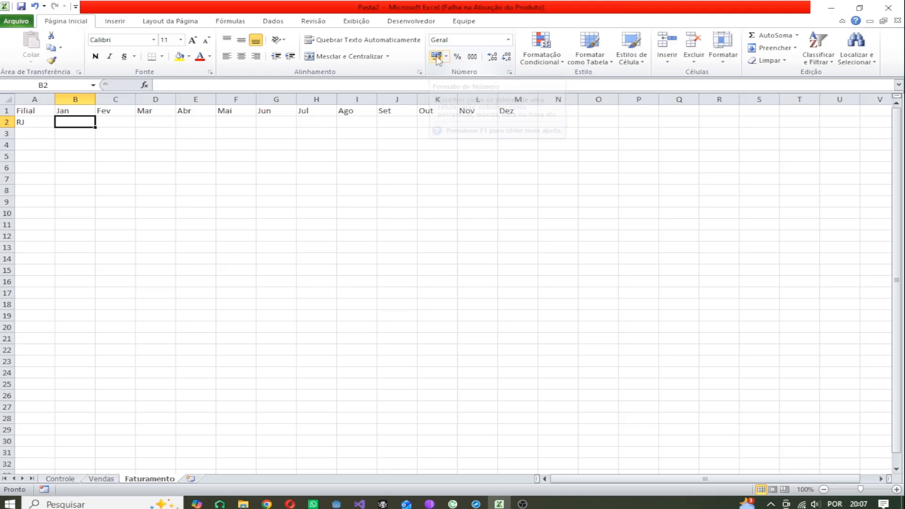
click(508, 40)
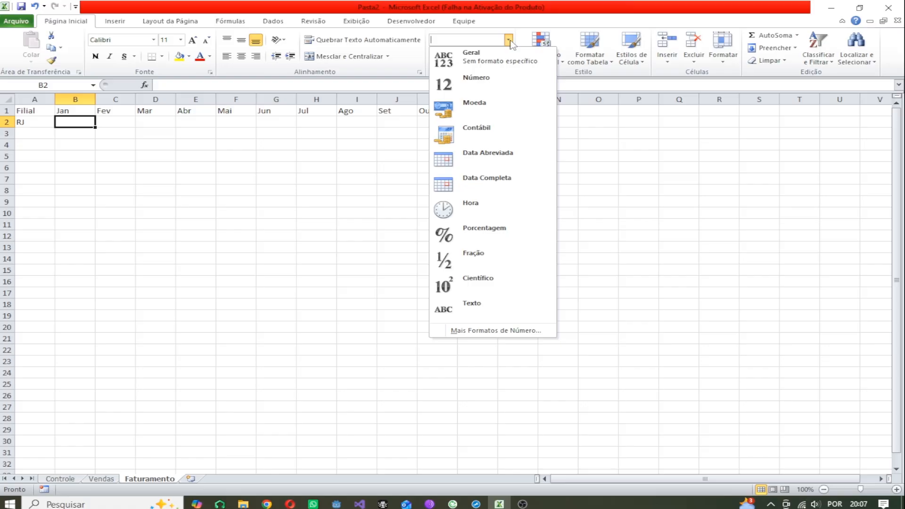
click(478, 107)
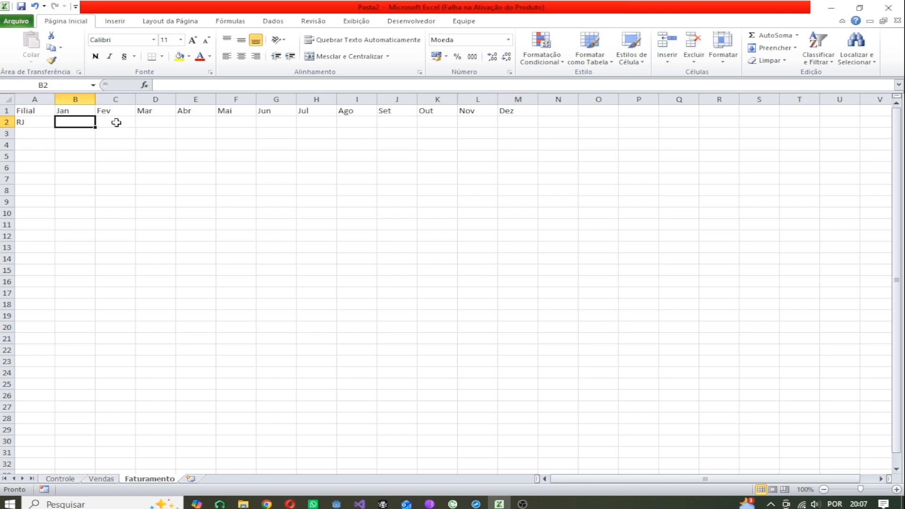
drag(116, 122, 505, 121)
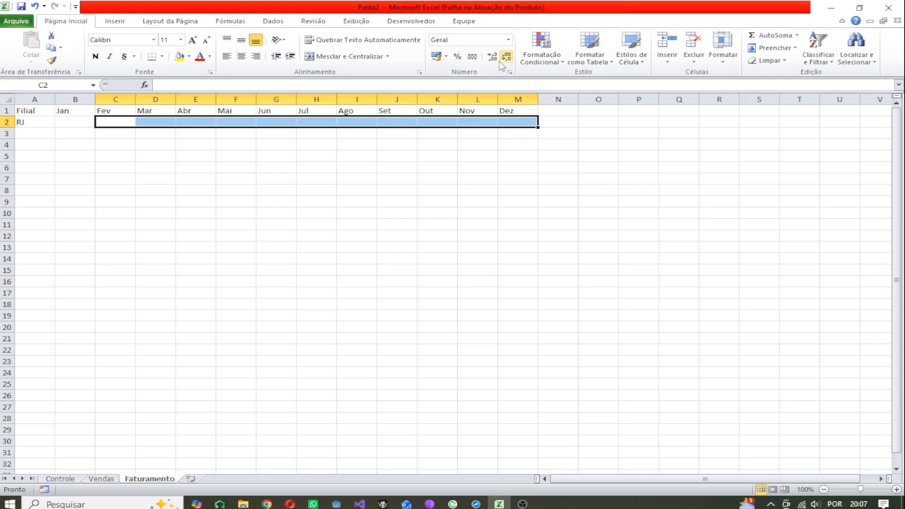
click(508, 40)
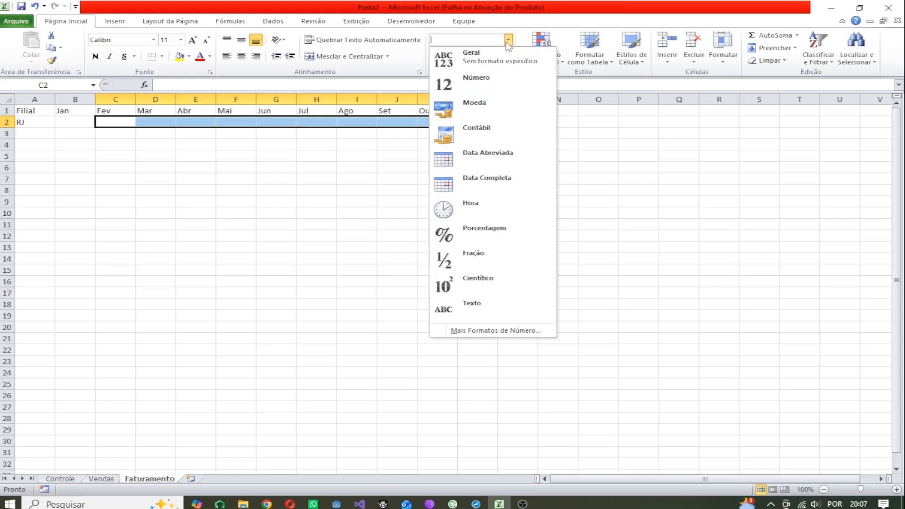
click(481, 109)
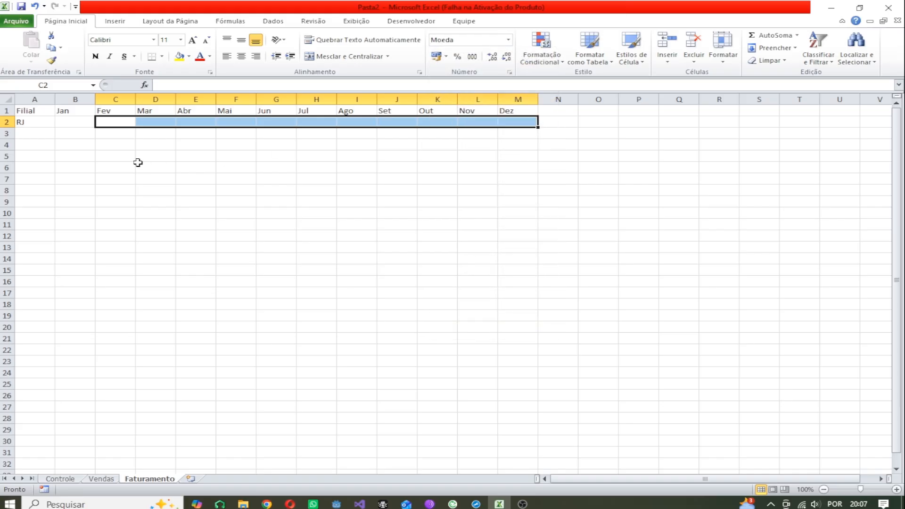
click(70, 123)
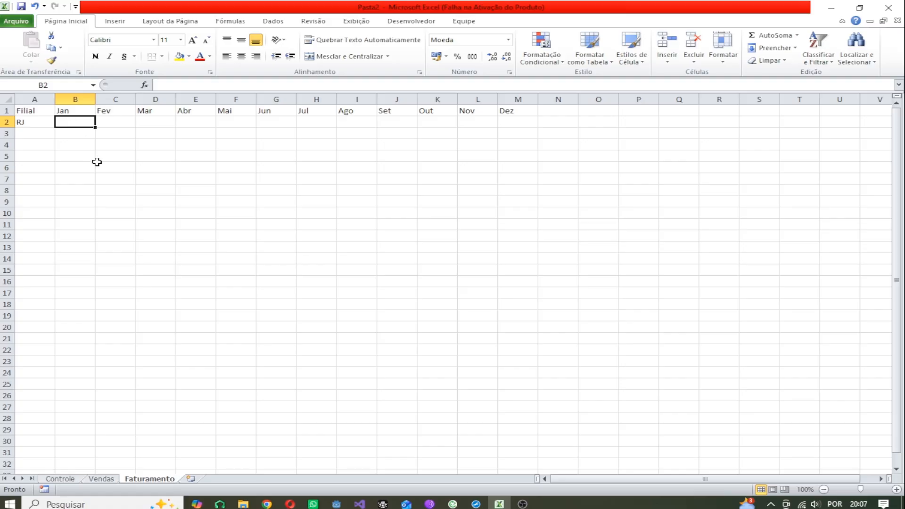
Enter the label "Valor:" in cell O1 of the Controle sheet
click(69, 481)
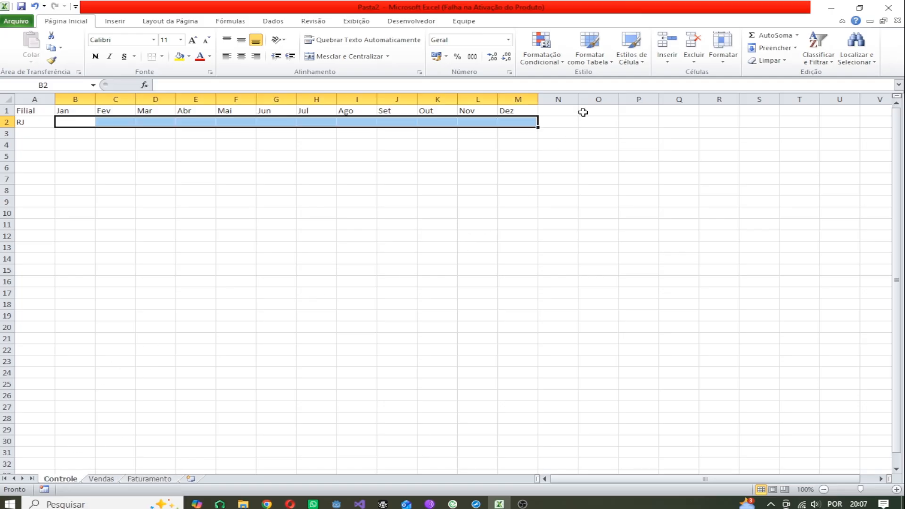
click(639, 112)
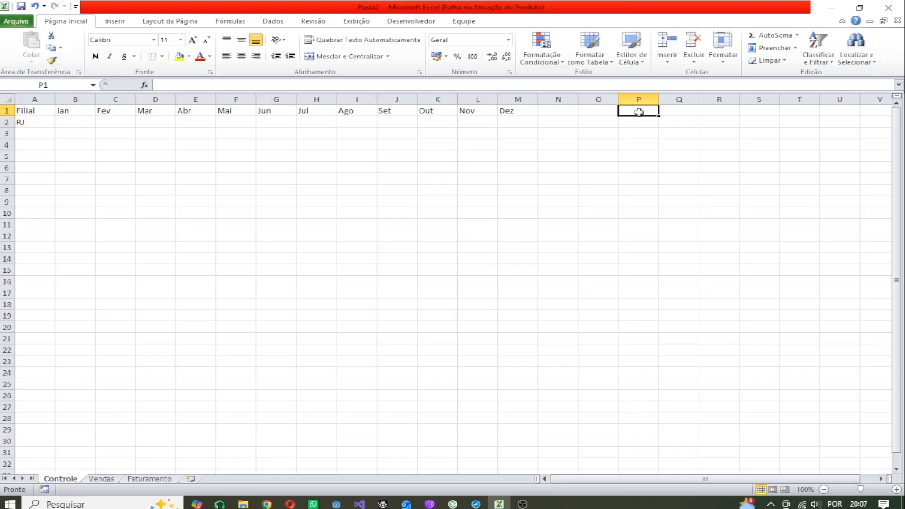
click(598, 111)
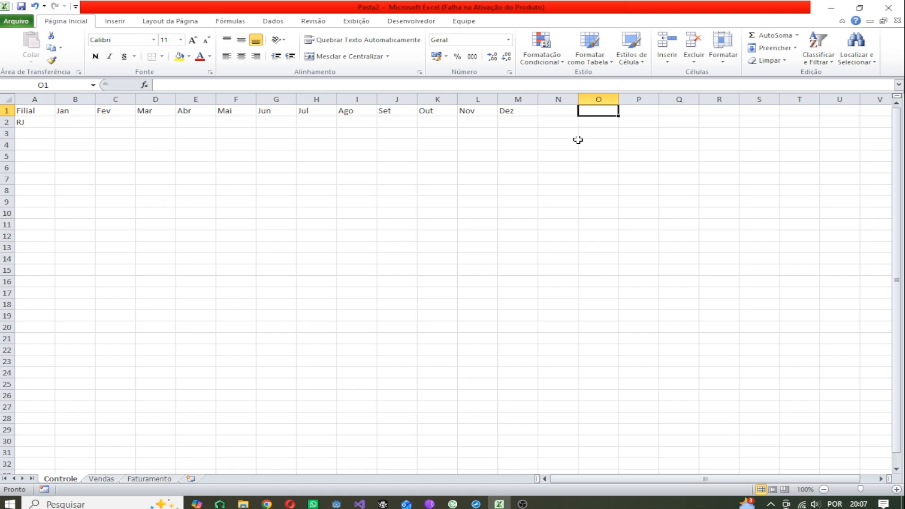
text(Val)
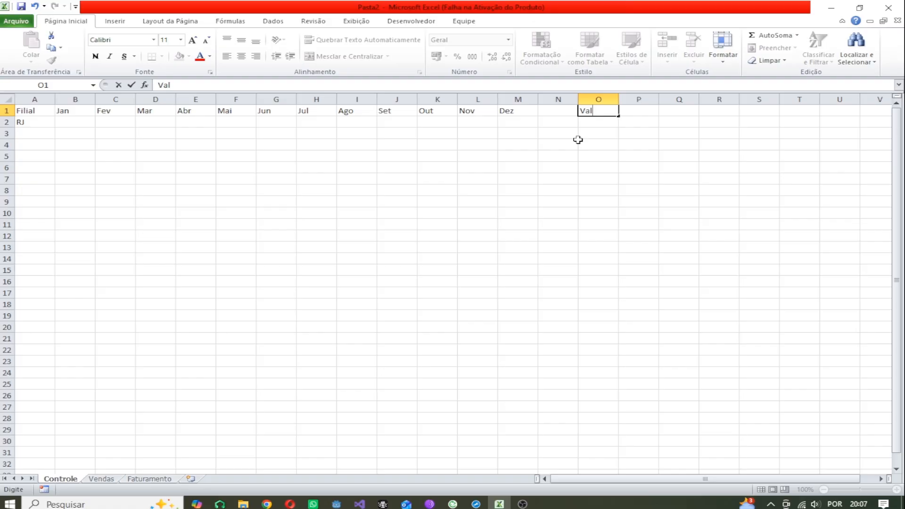
text(or:)
Enter 2,40 beside the Valor: label in cell P1 and apply the Moeda number format to it
click(644, 112)
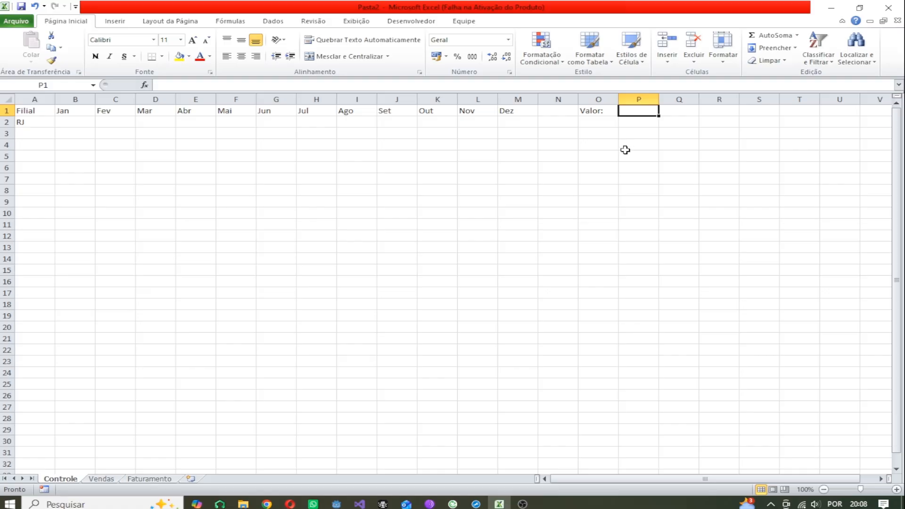
text(2,)
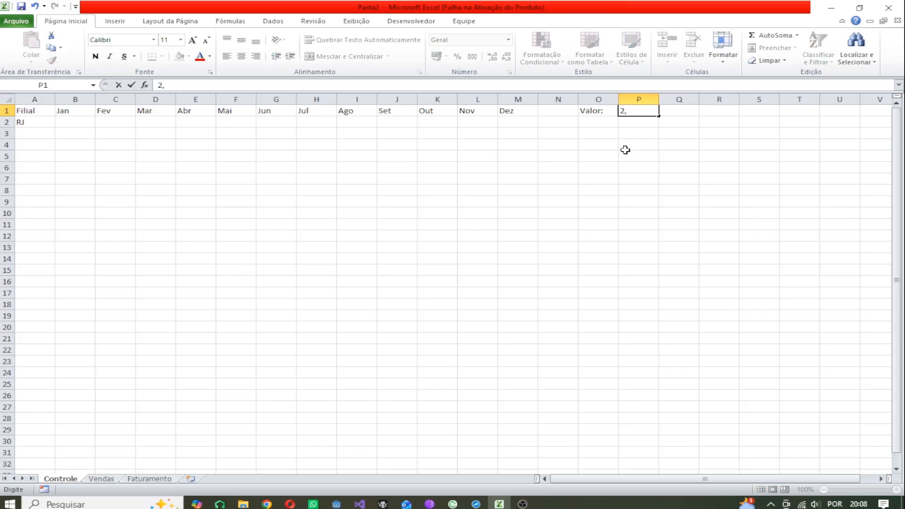
text(40)
key(Return)
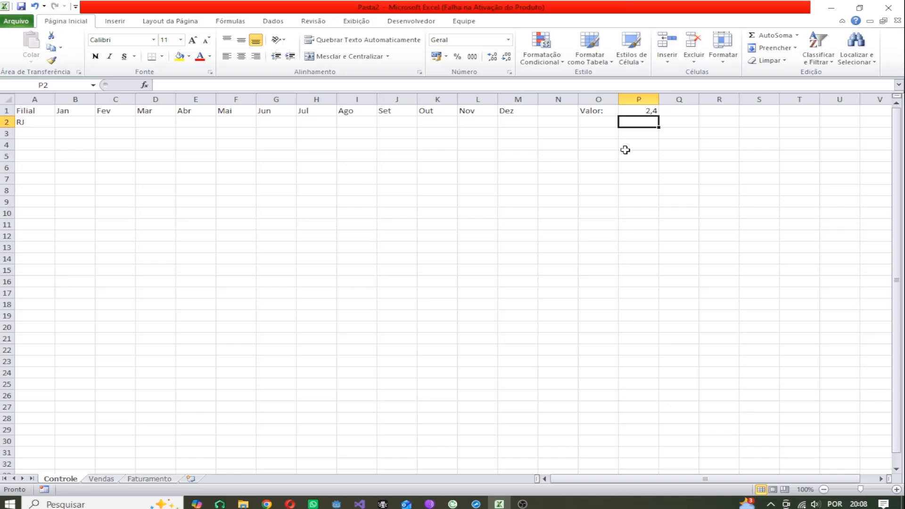
key(Up)
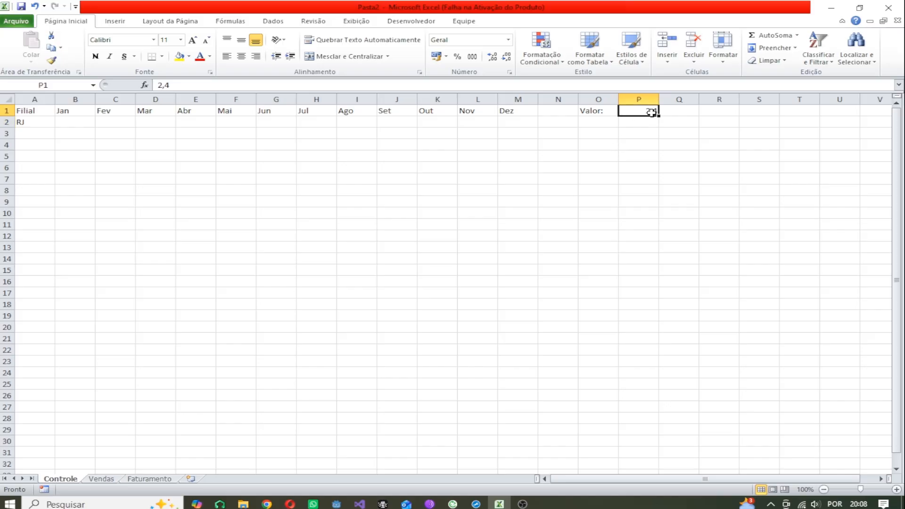
click(508, 41)
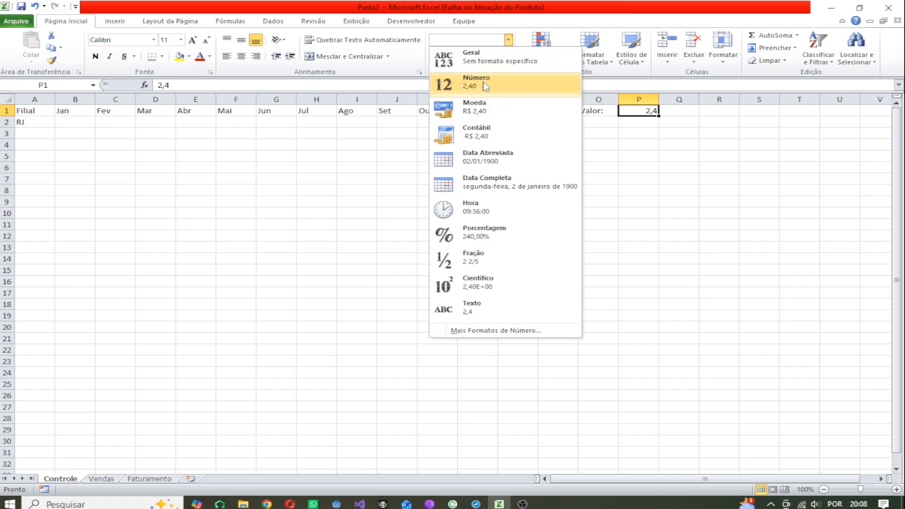
click(475, 116)
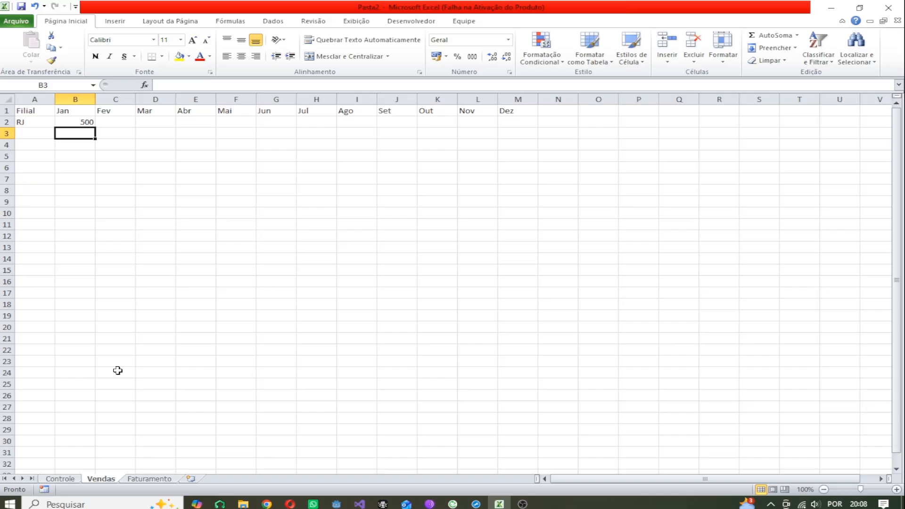
Link cell B2 of the Faturamento sheet to the RJ January sales with the formula =Vendas!B2
click(157, 479)
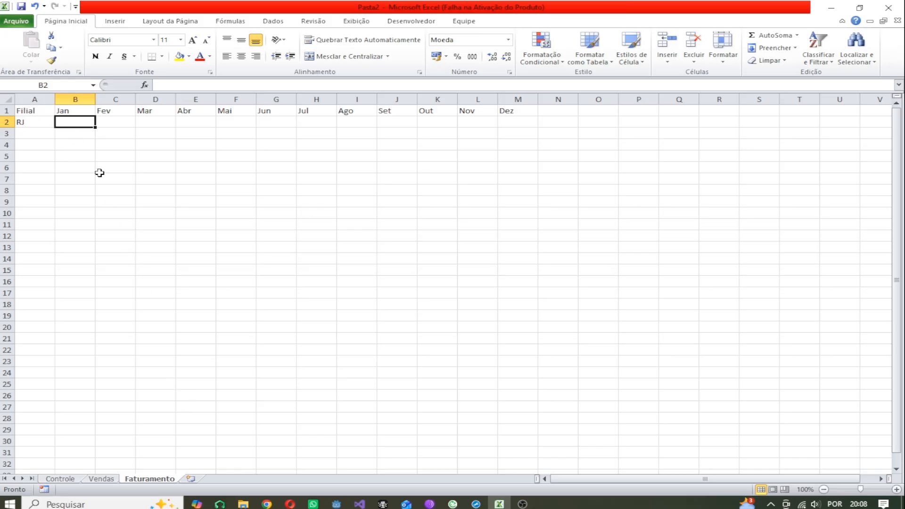
text(=)
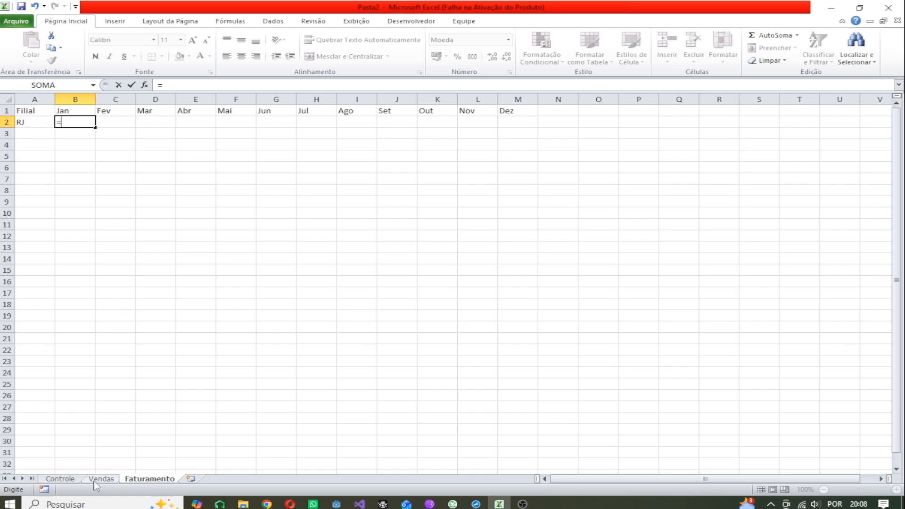
click(60, 479)
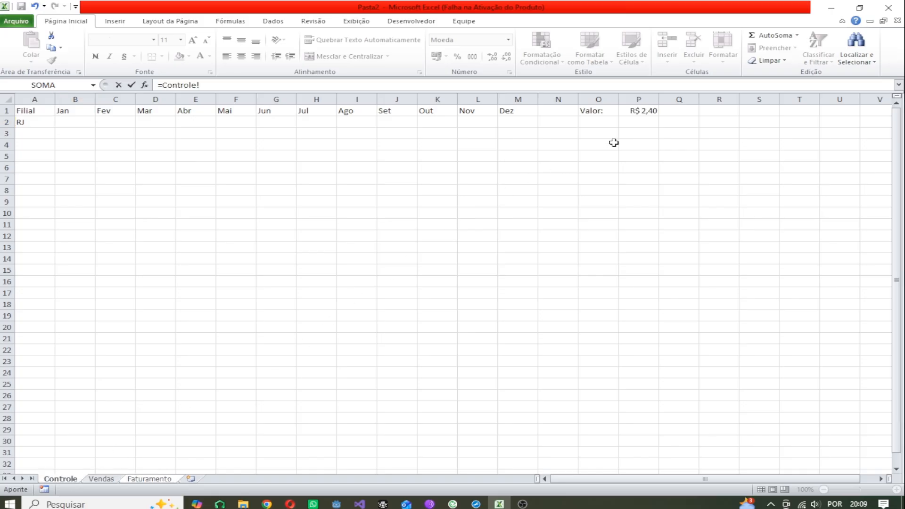
click(641, 111)
click(109, 479)
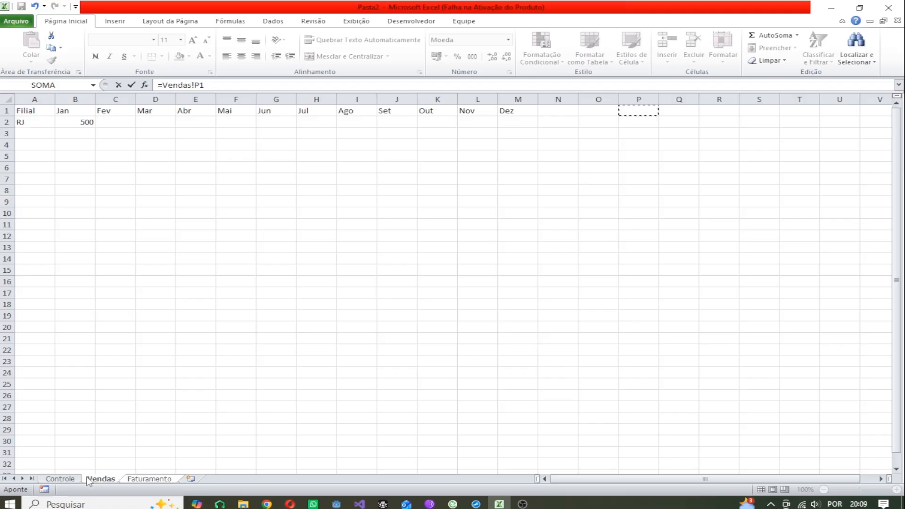
click(77, 123)
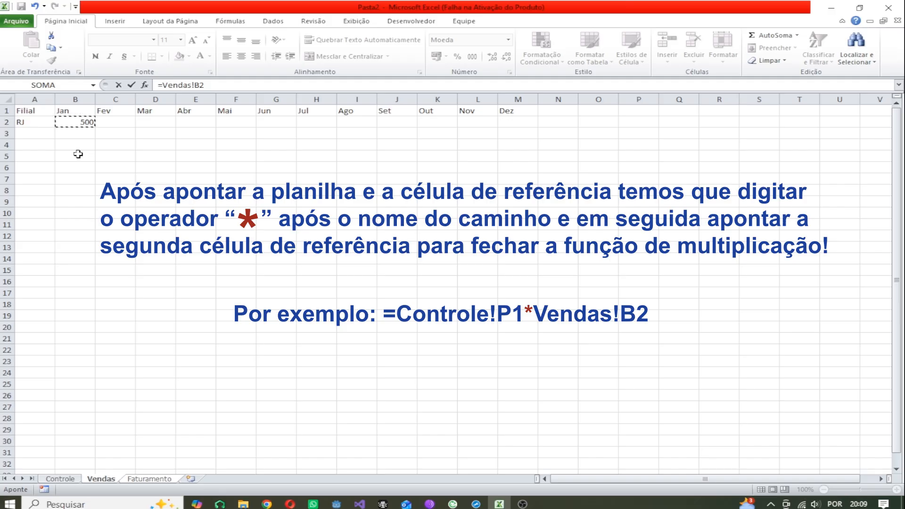
key(Return)
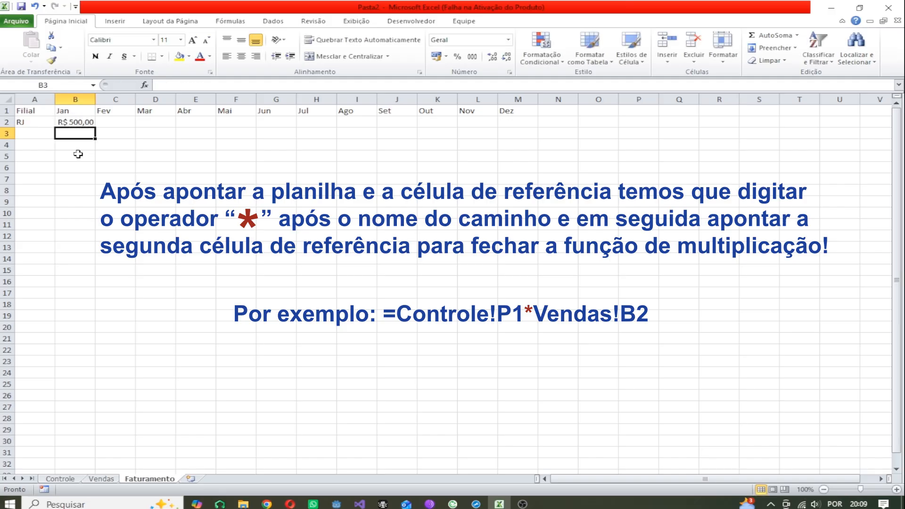
Edit the formula in B2 of the Faturamento sheet to multiply unit price by sales: =Controle!P1*Vendas!B2
click(76, 124)
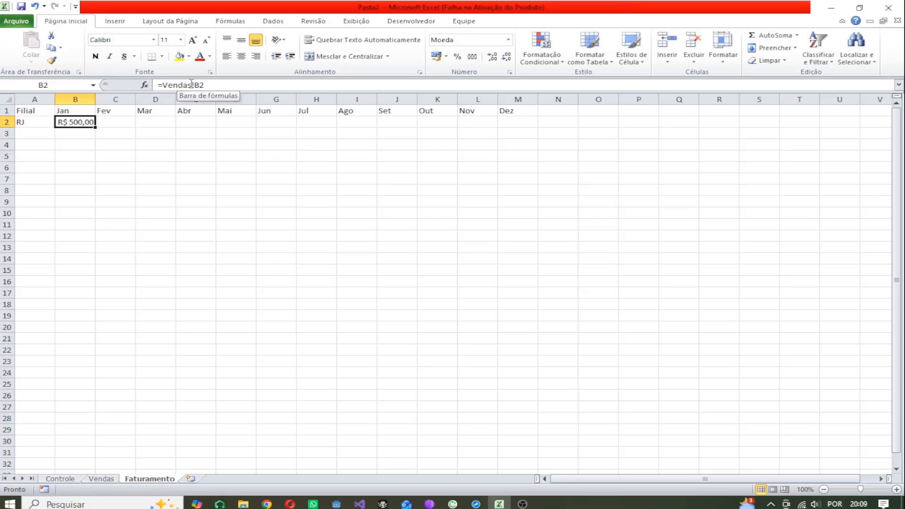
click(164, 85)
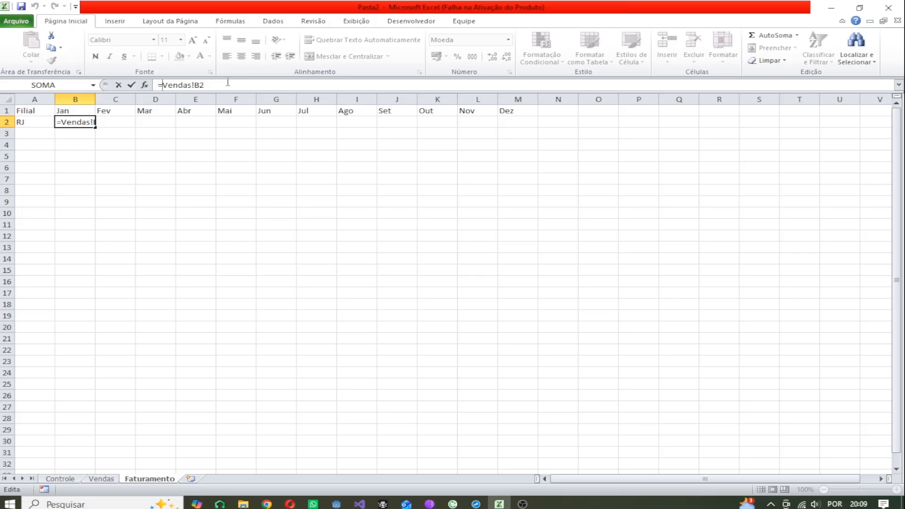
text(C)
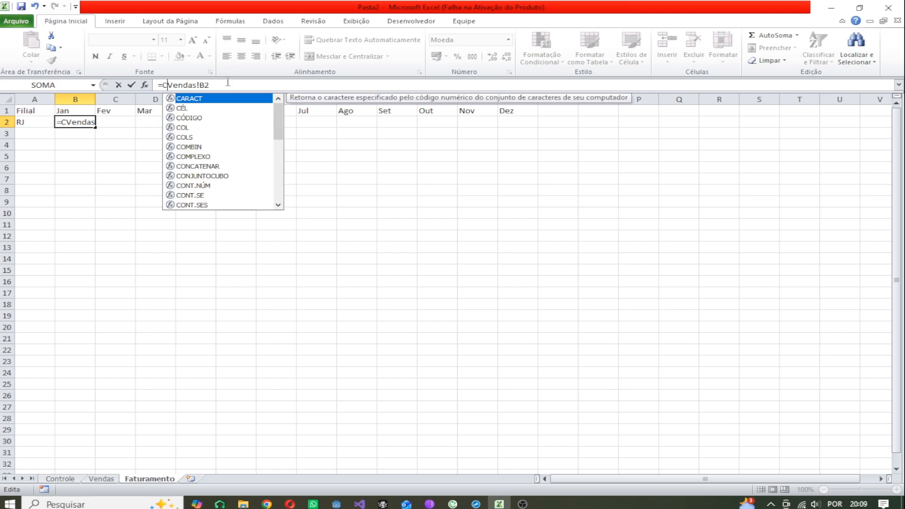
text(ontr)
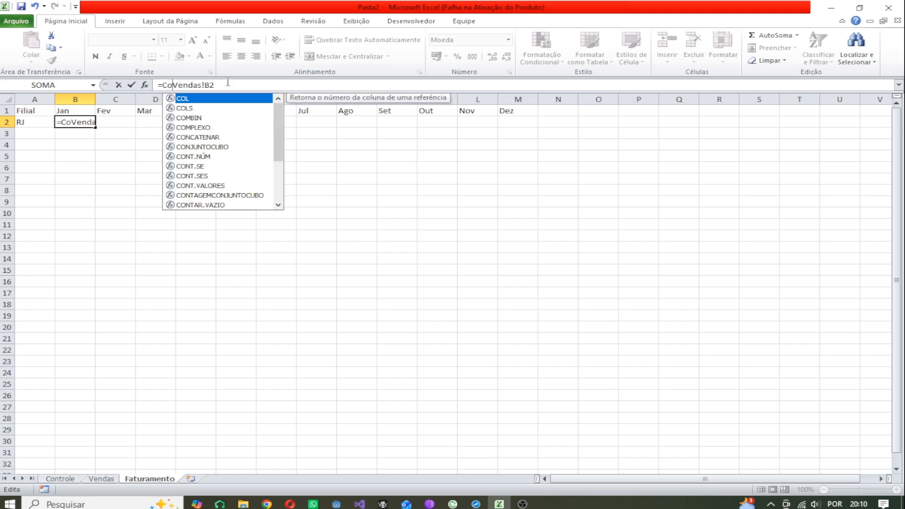
text(o)
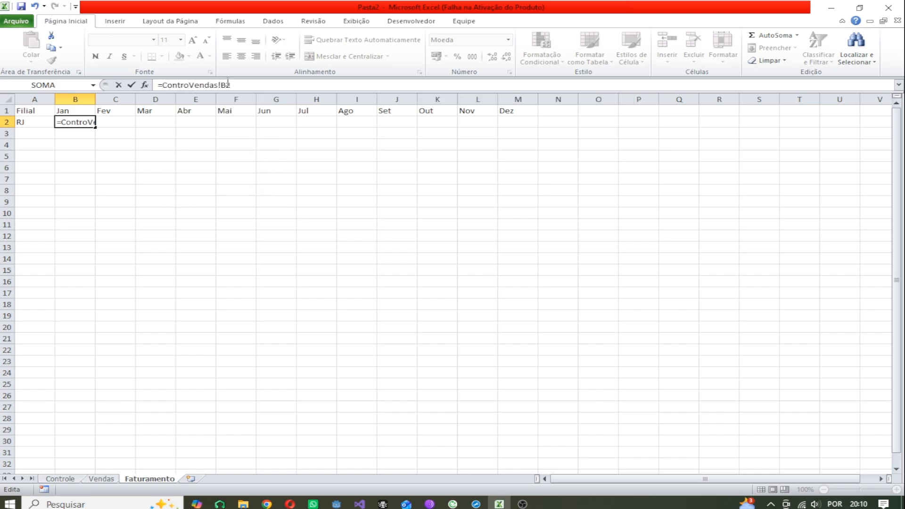
text(le)
text(!)
text(p1*)
key(Right)
key(Right)
key(Right)
key(Right)
key(Right)
key(Right)
key(Right)
key(Right)
key(Right)
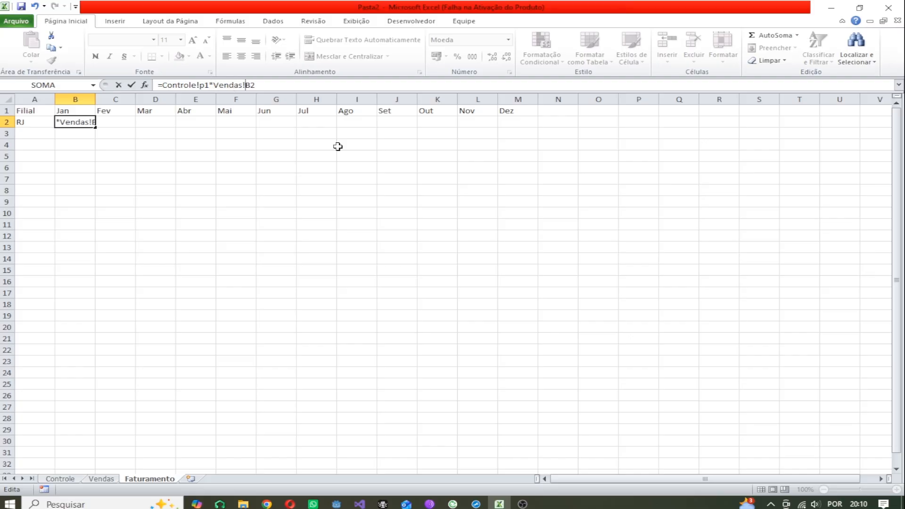
key(Return)
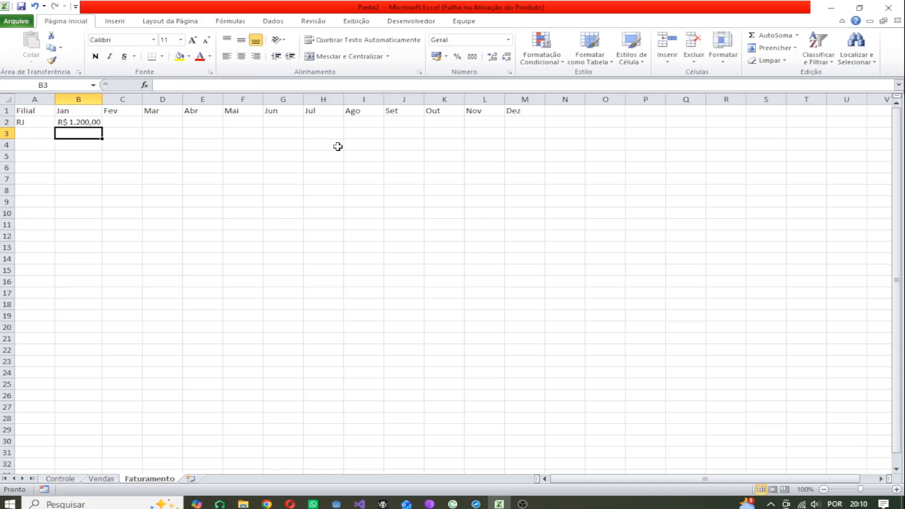
Enter 550 as the February value for the RJ branch in cell C2 of the Vendas sheet
click(88, 124)
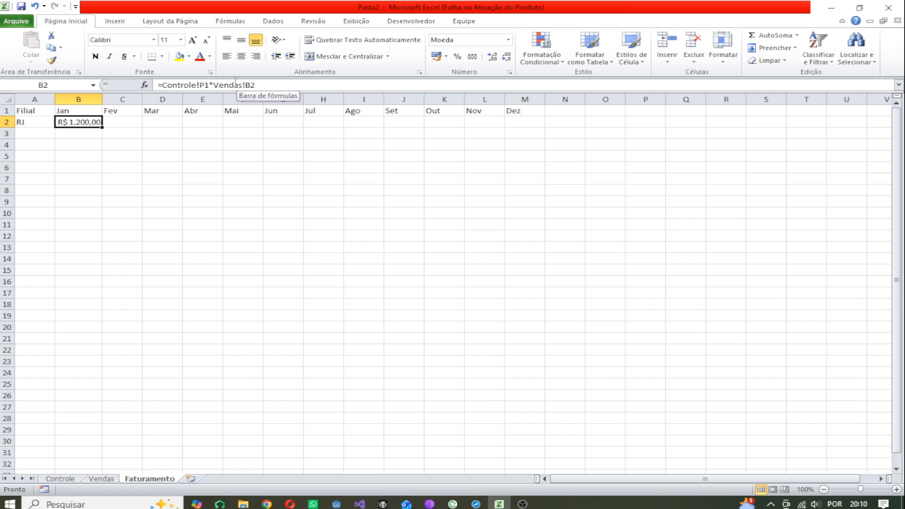
click(64, 479)
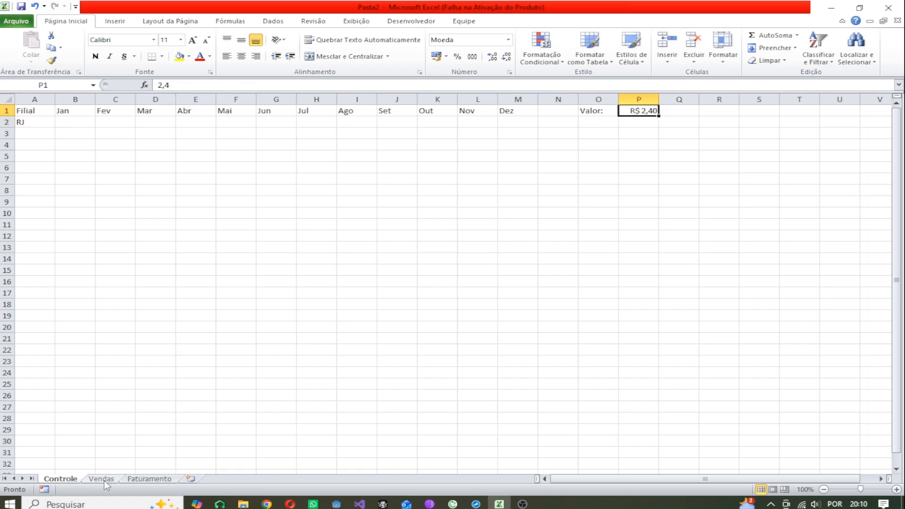
click(104, 481)
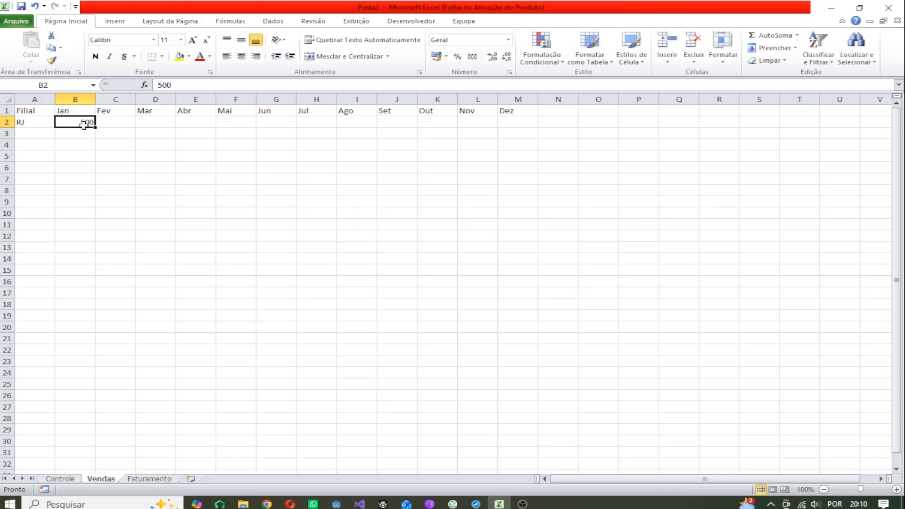
click(119, 121)
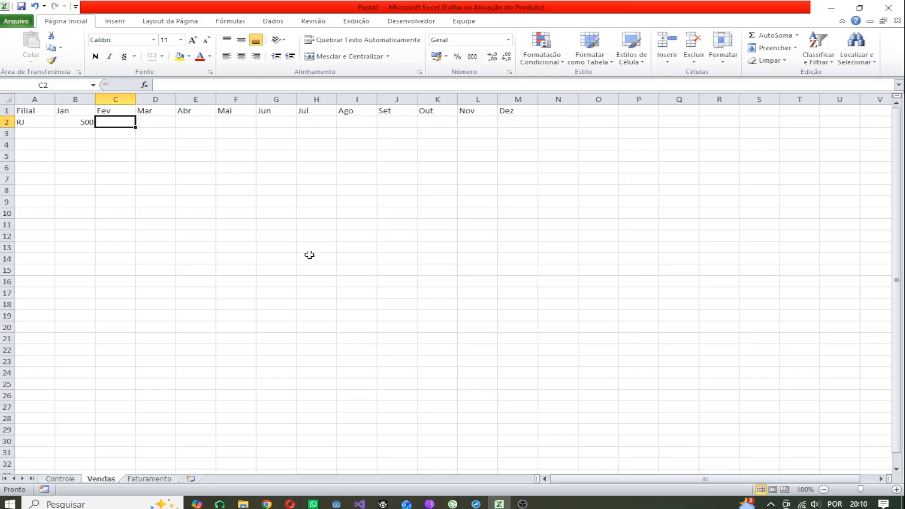
text(50)
key(ctrl+Return)
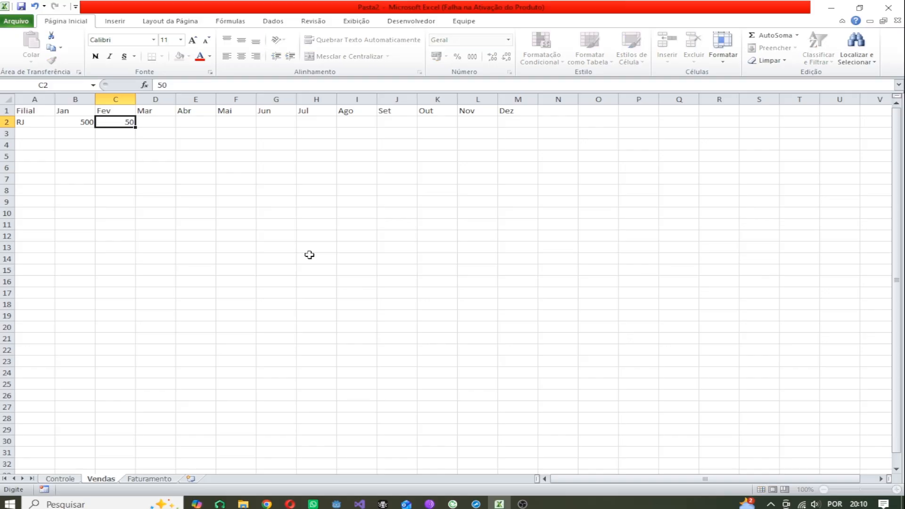
key(ctrl+s)
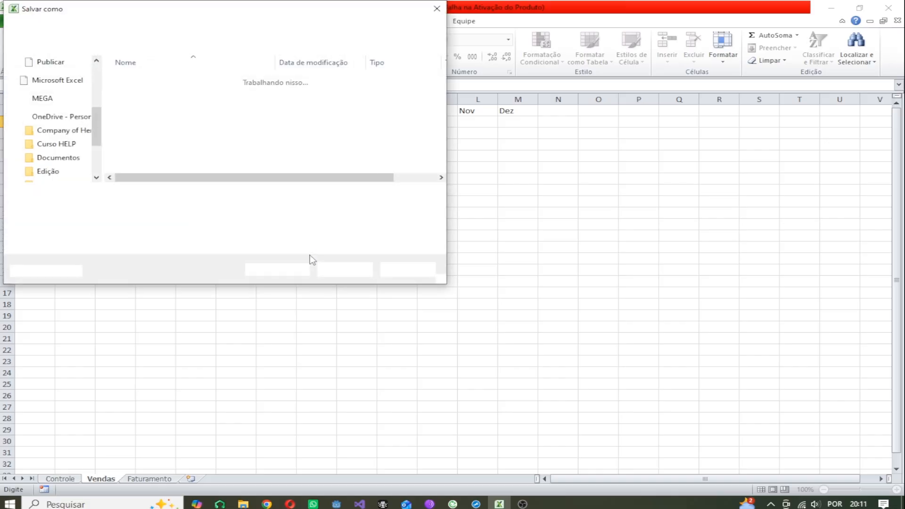
click(435, 10)
text(50)
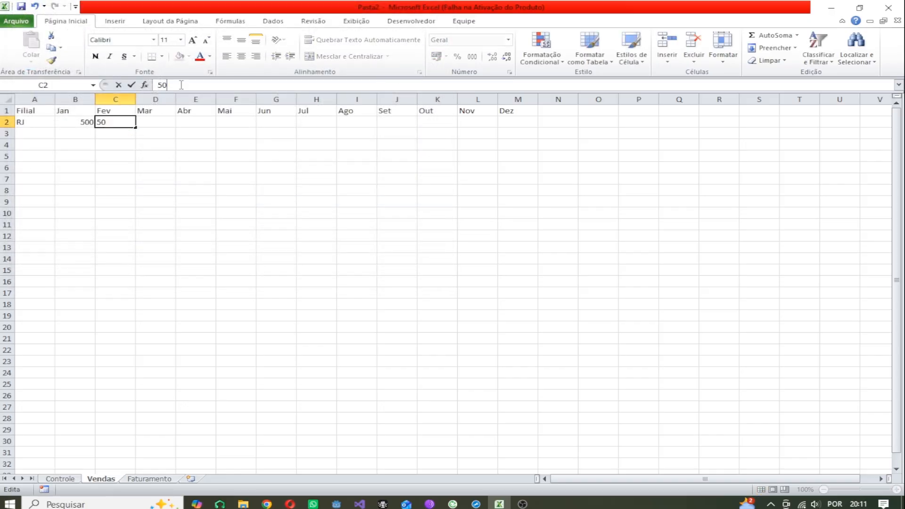
key(BackSpace)
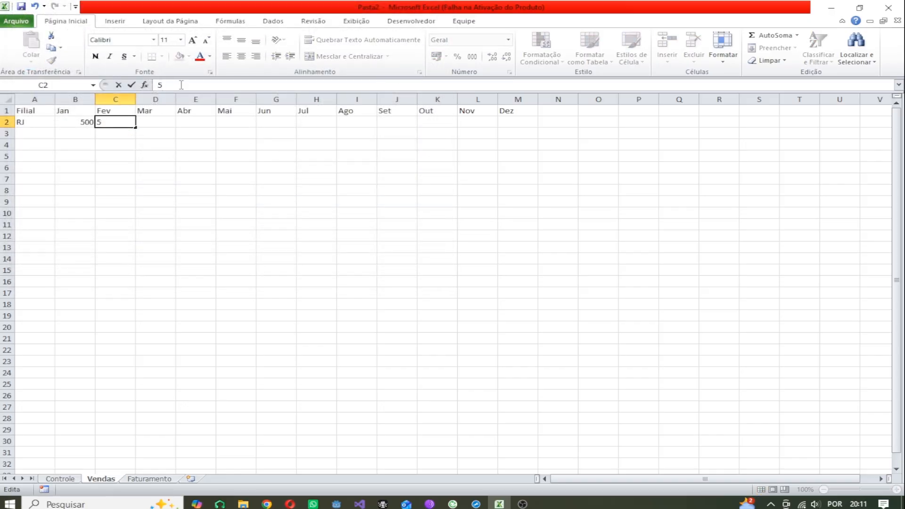
text(50)
key(Return)
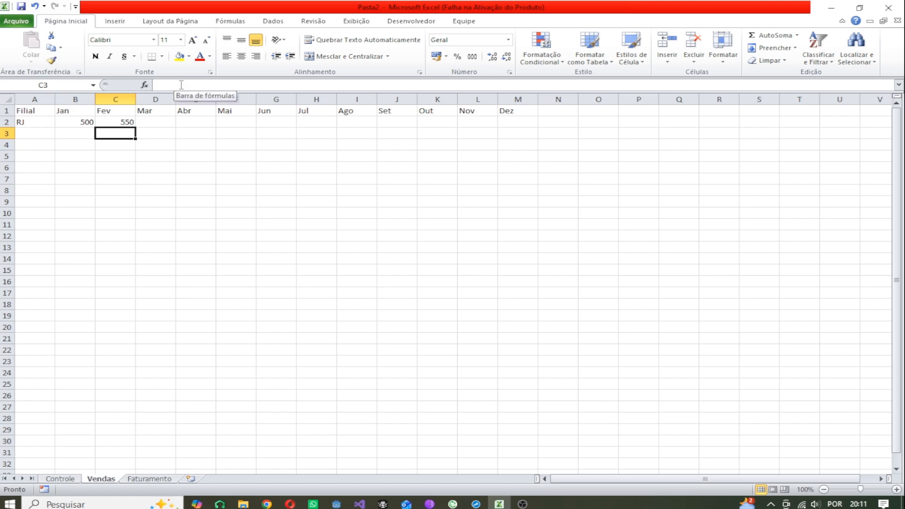
Check the RJ February entry in C2 of the Vendas sheet and return to the Faturamento sheet
click(122, 124)
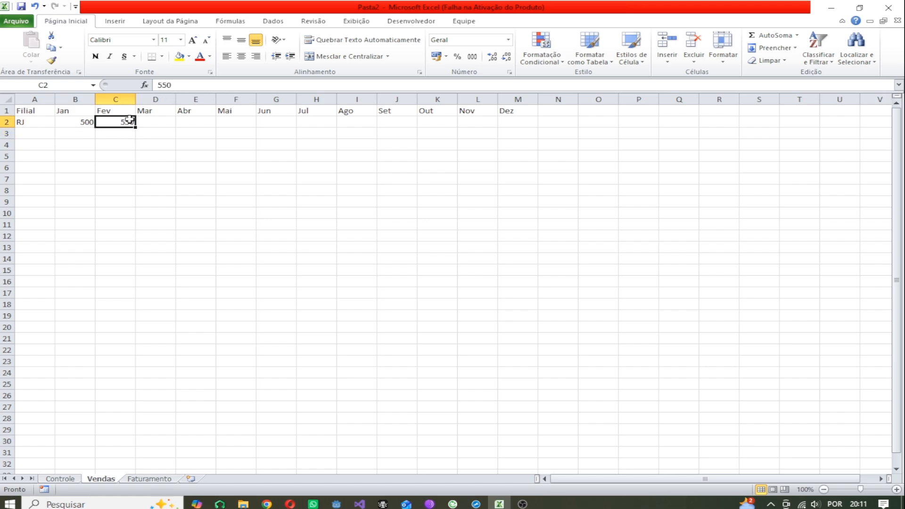
click(166, 85)
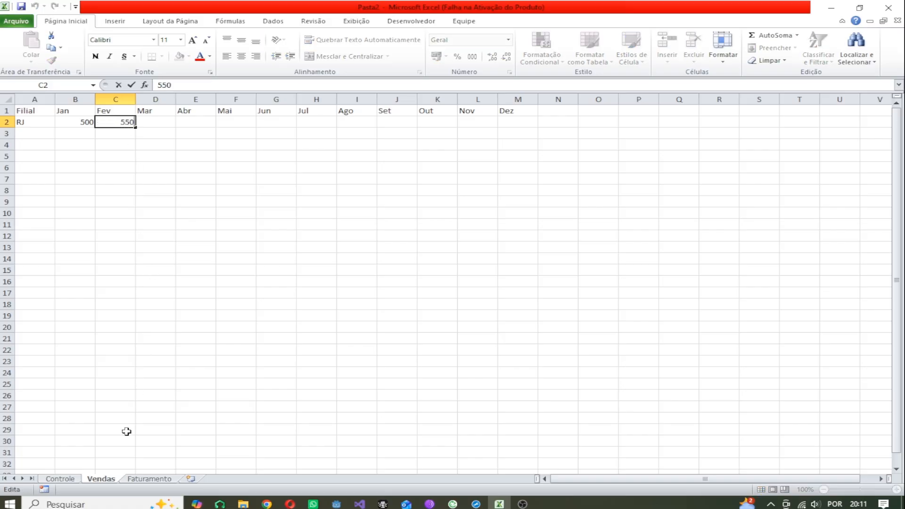
click(141, 480)
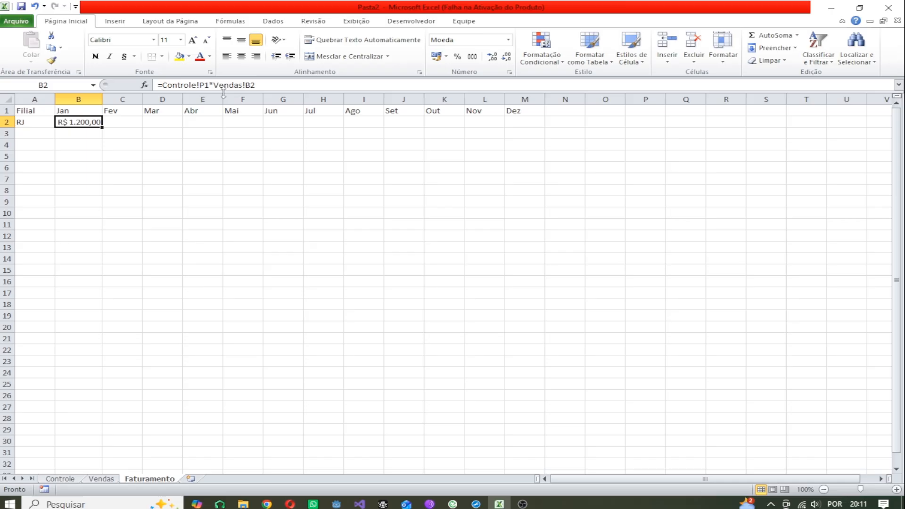
Make the unit price reference absolute in the B2 formula of the Faturamento sheet: =Controle!$P$1*Vendas!B2
click(186, 85)
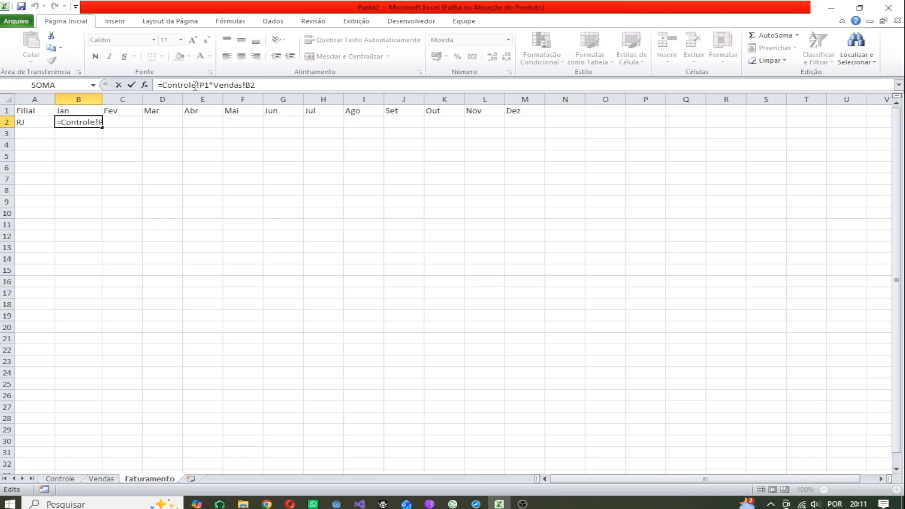
drag(163, 85, 209, 85)
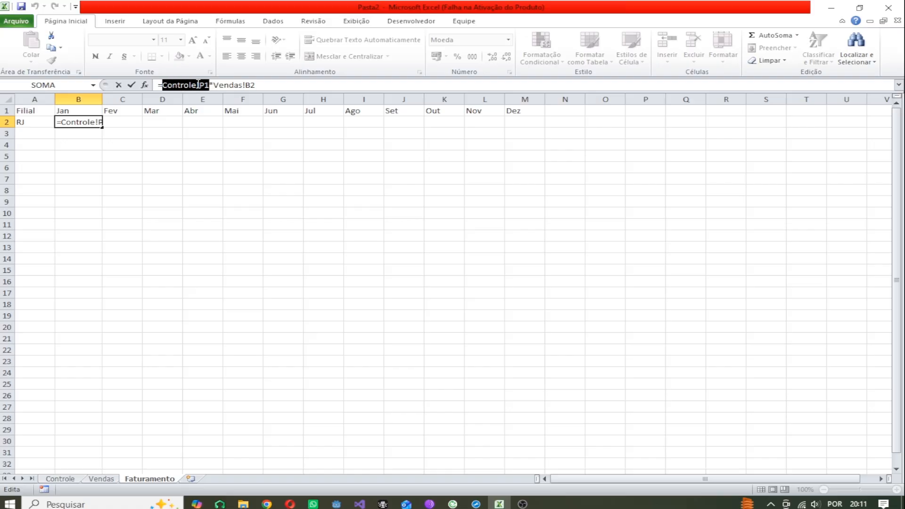
key(F4)
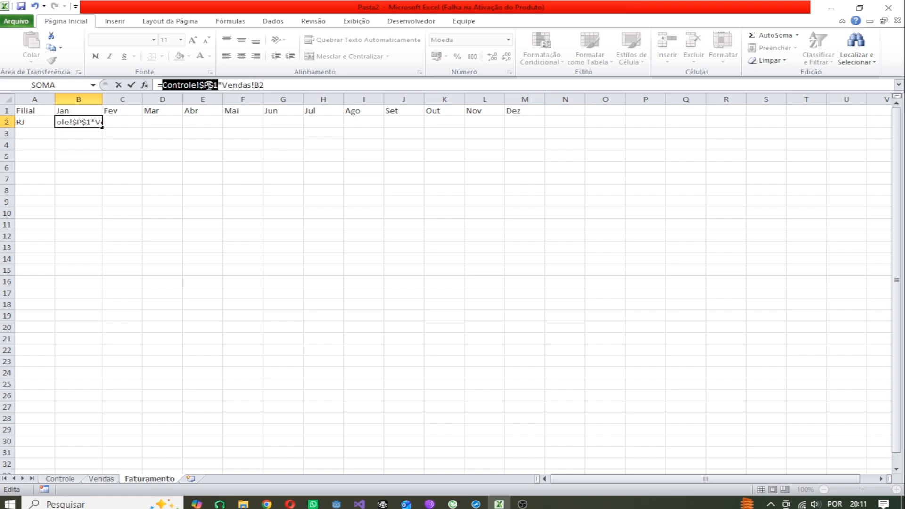
click(209, 85)
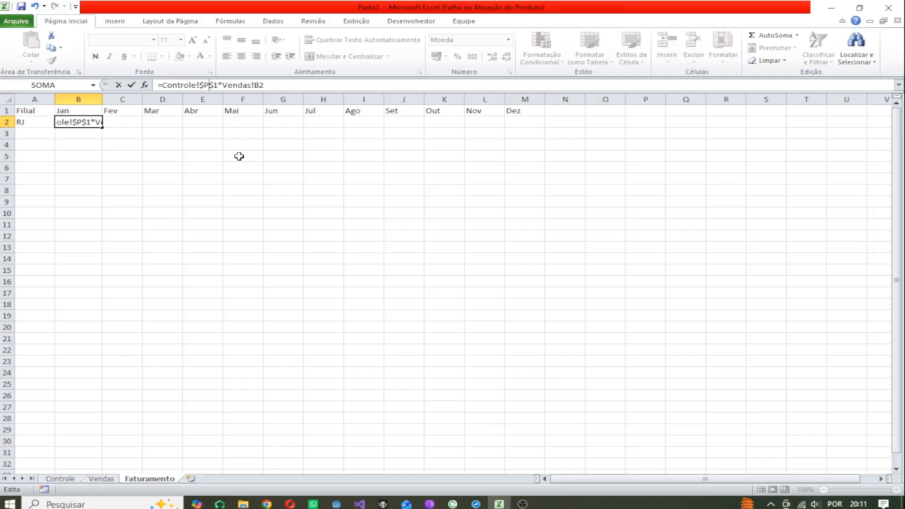
key(shift+Left)
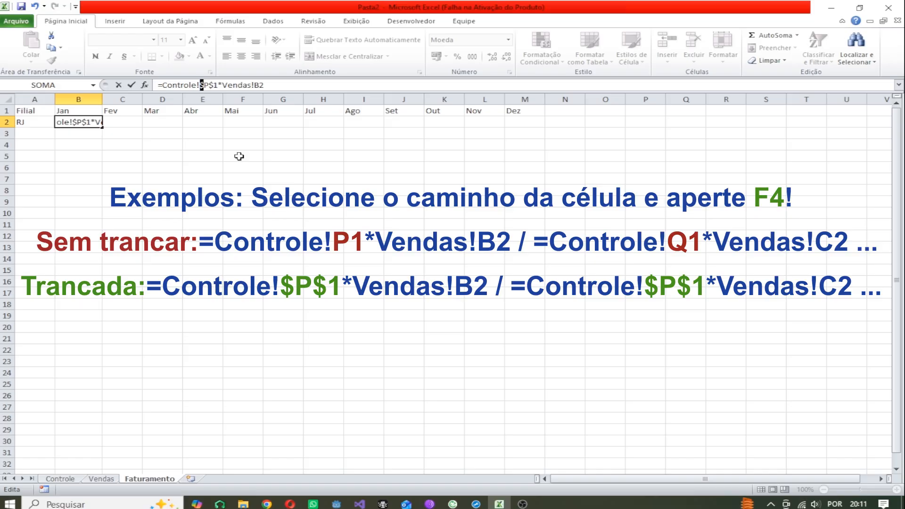
key(Right)
key(Return)
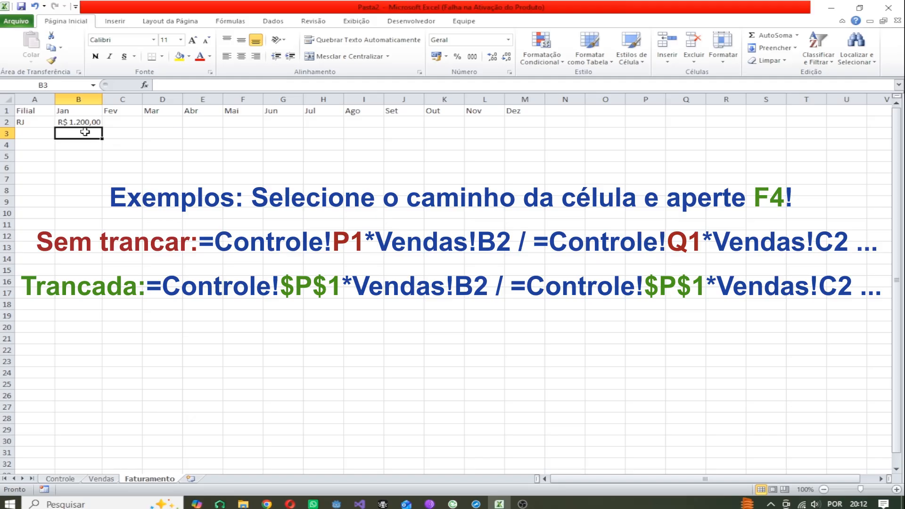
Fill the RJ January revenue formula from B2 across to February in C2, and widen column C to fit the value
click(71, 120)
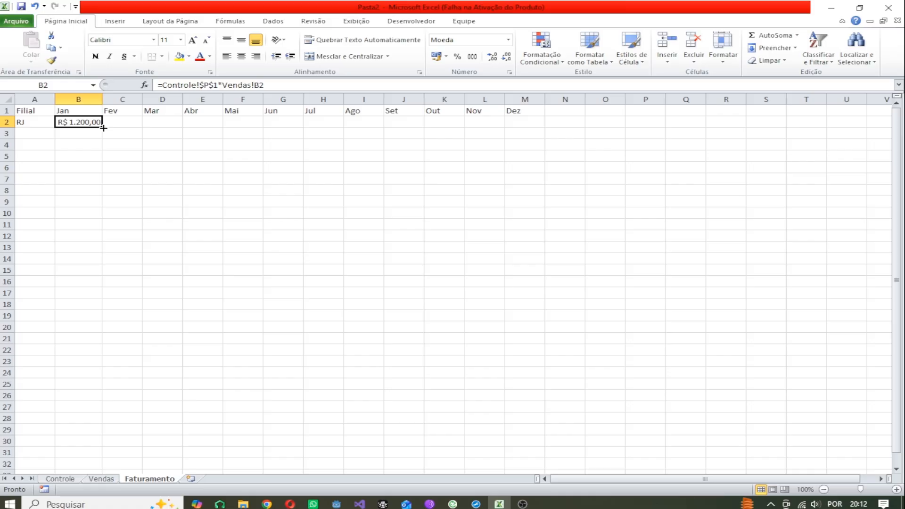
drag(104, 128, 103, 128)
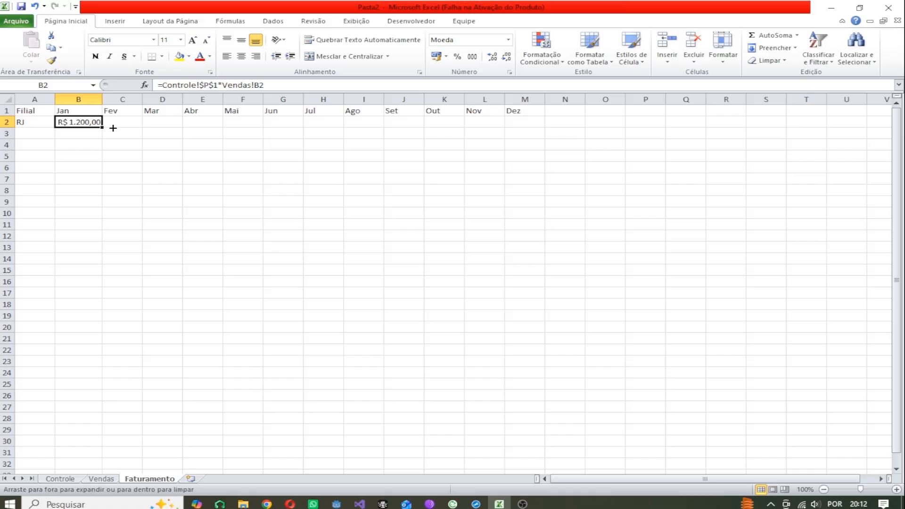
drag(113, 128, 141, 126)
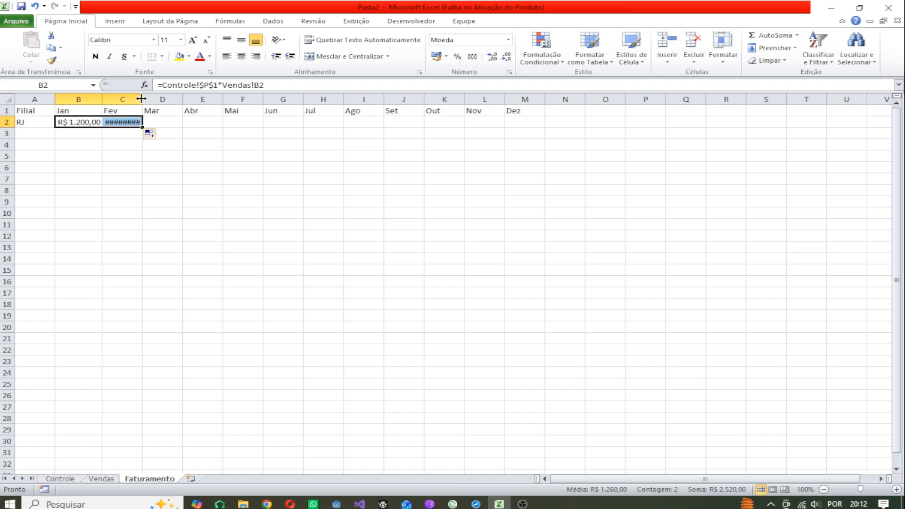
drag(141, 98, 155, 99)
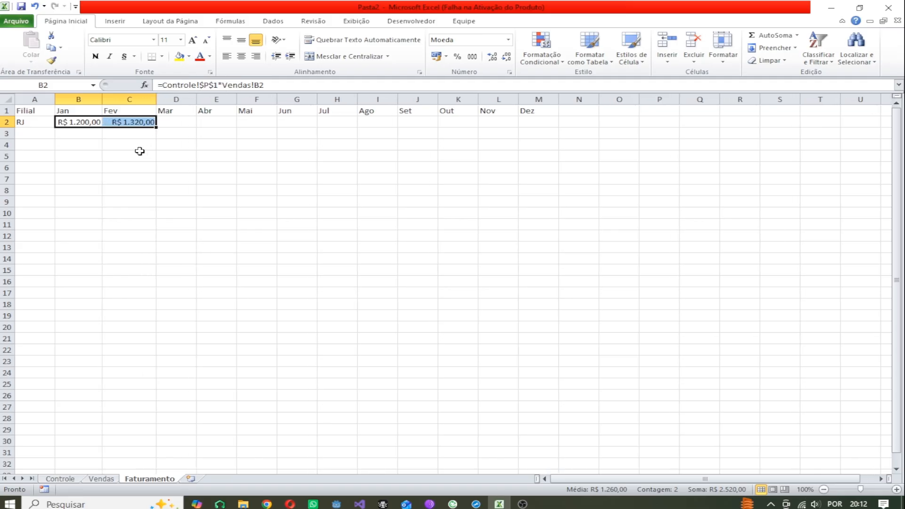
click(127, 142)
Compare the RJ formulas in B2 and C2, examining the locked Controle price reference and the relative Vendas reference
click(118, 123)
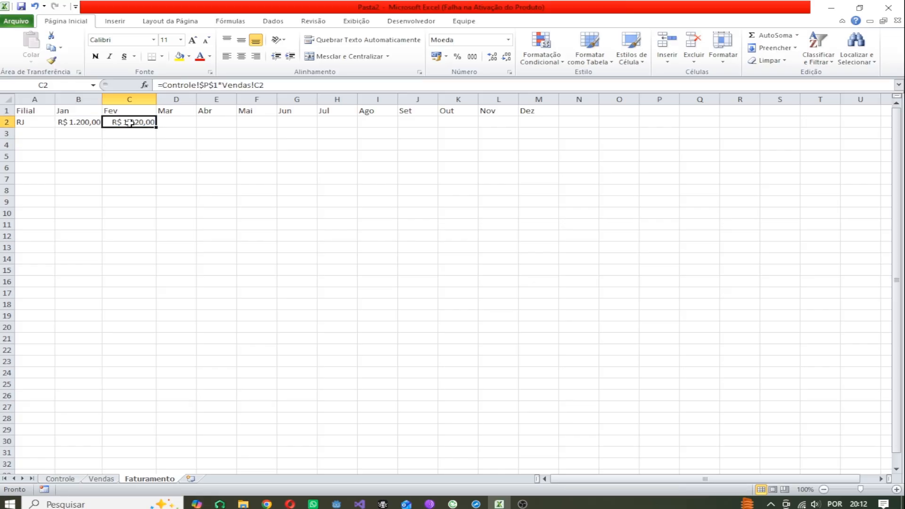
drag(93, 122, 126, 122)
click(115, 147)
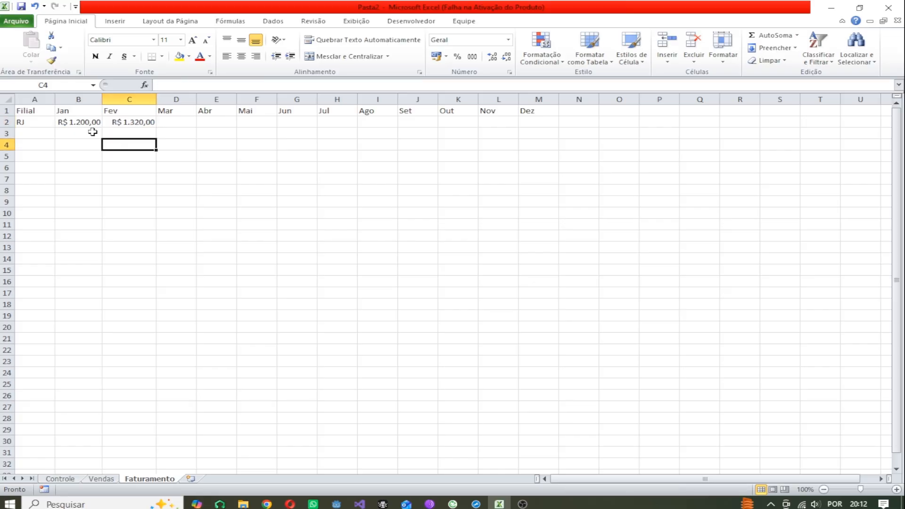
click(84, 123)
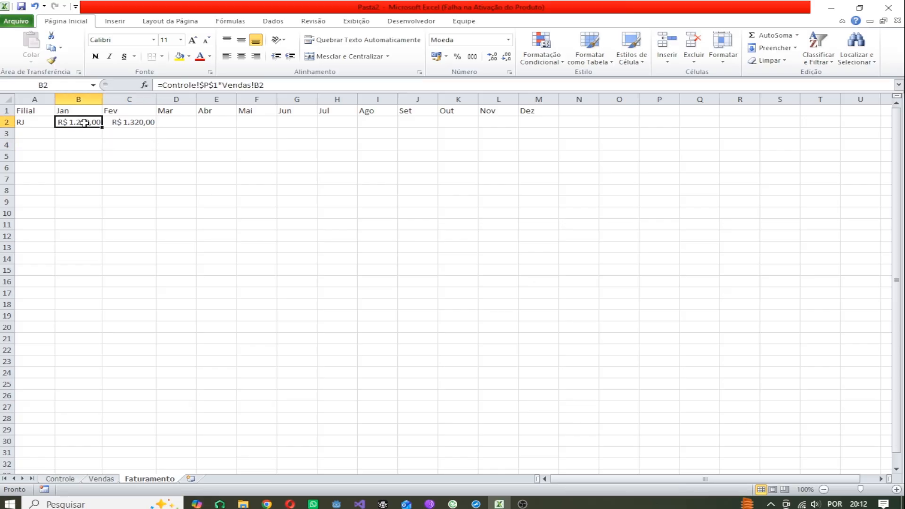
click(123, 122)
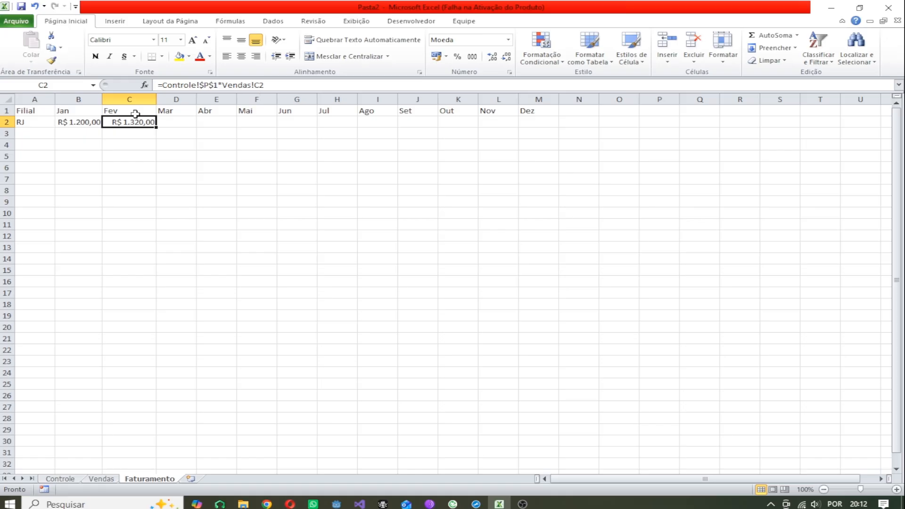
drag(264, 85, 254, 85)
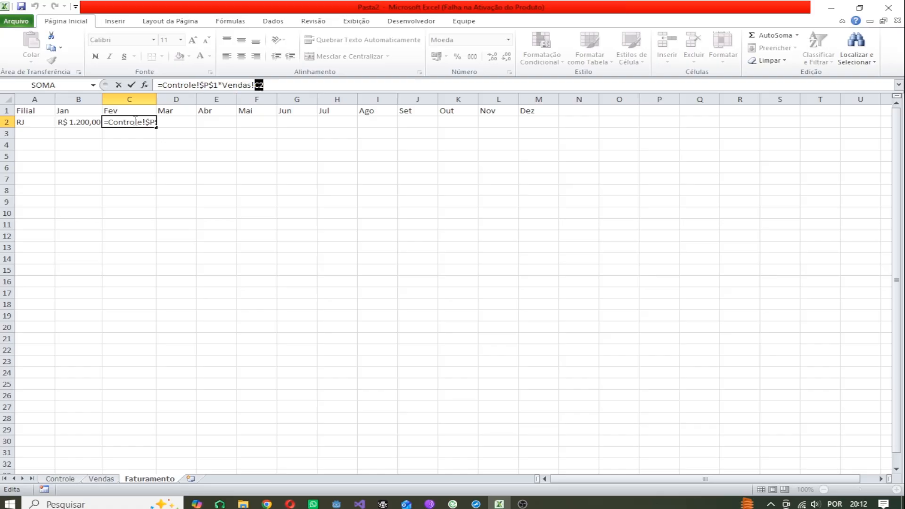
click(273, 86)
key(Return)
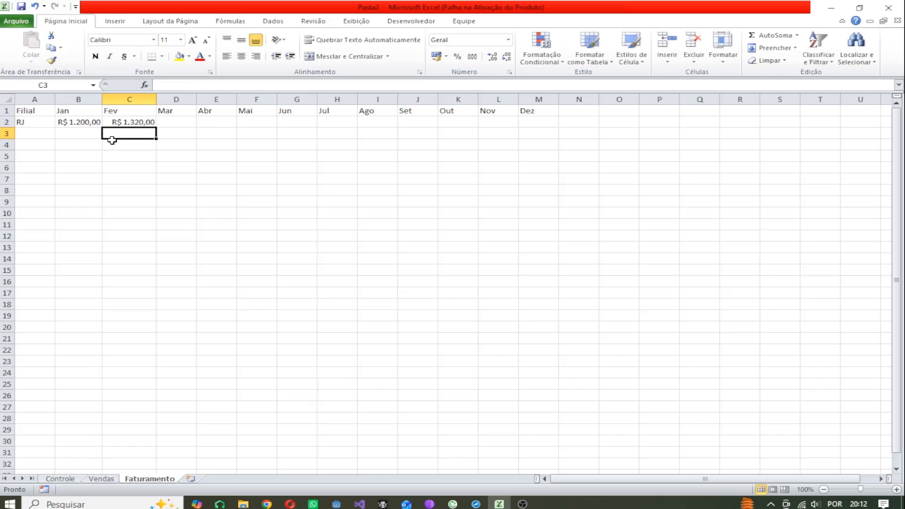
click(97, 122)
click(253, 85)
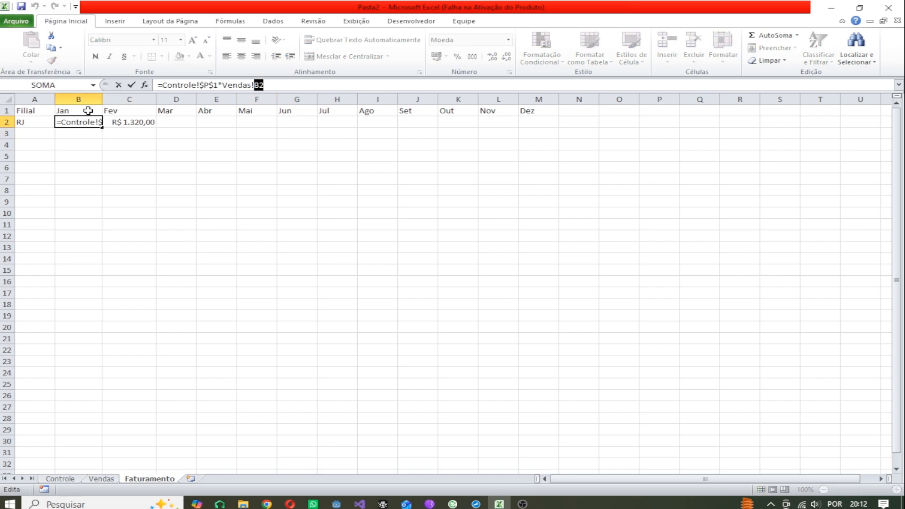
key(Return)
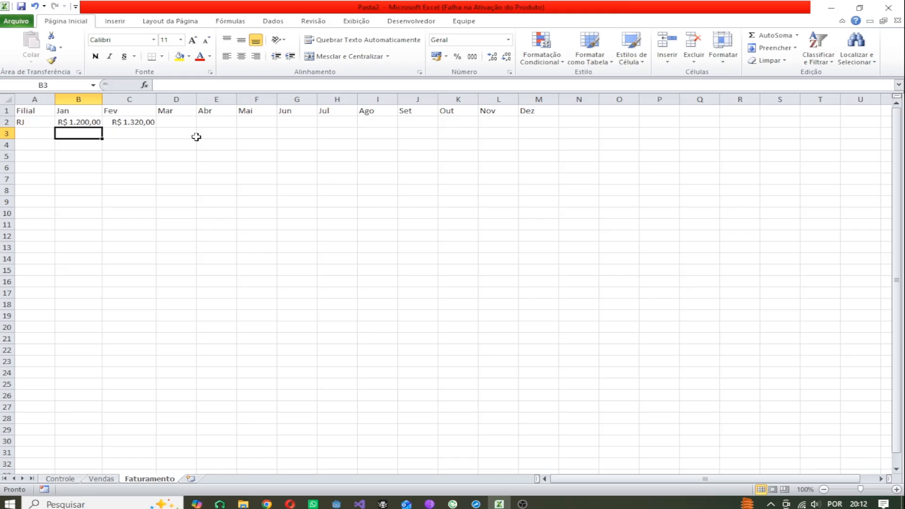
Review the RJ monthly sales row on the Vendas sheet and the unit price in P1 of the Controle sheet
click(104, 479)
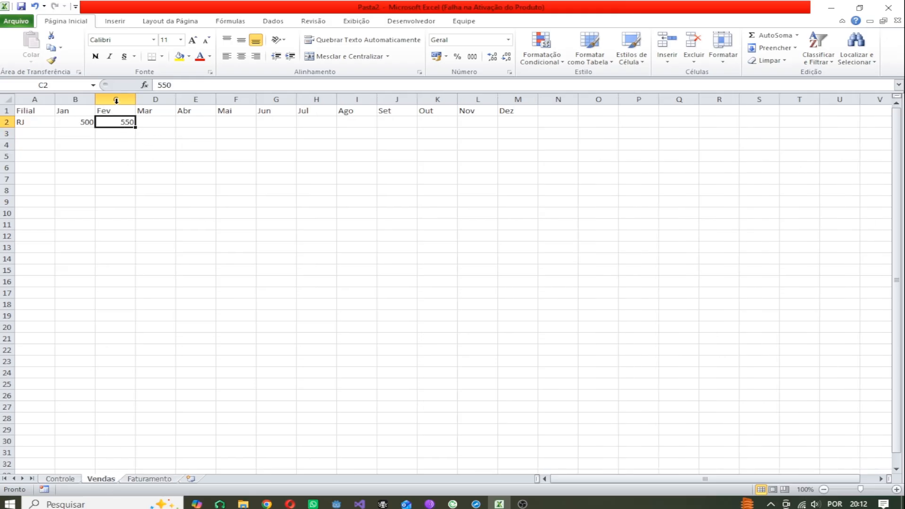
drag(78, 121, 109, 121)
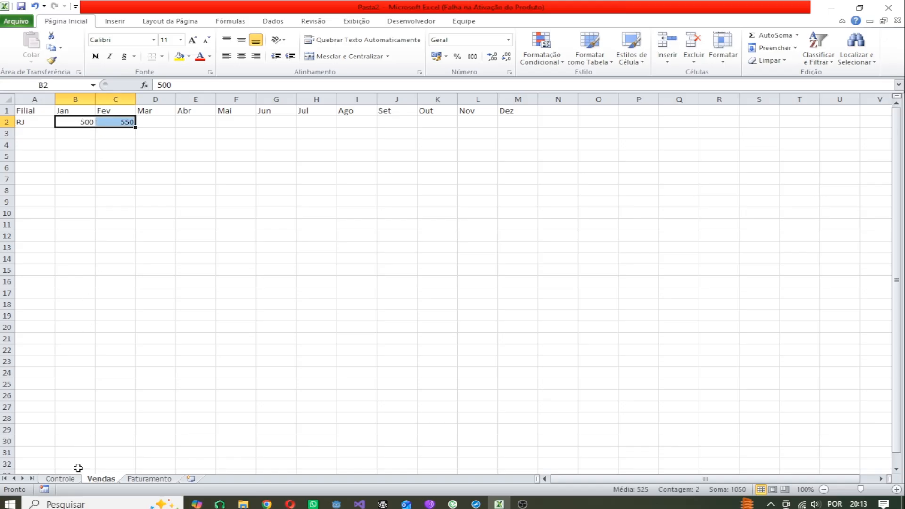
click(66, 479)
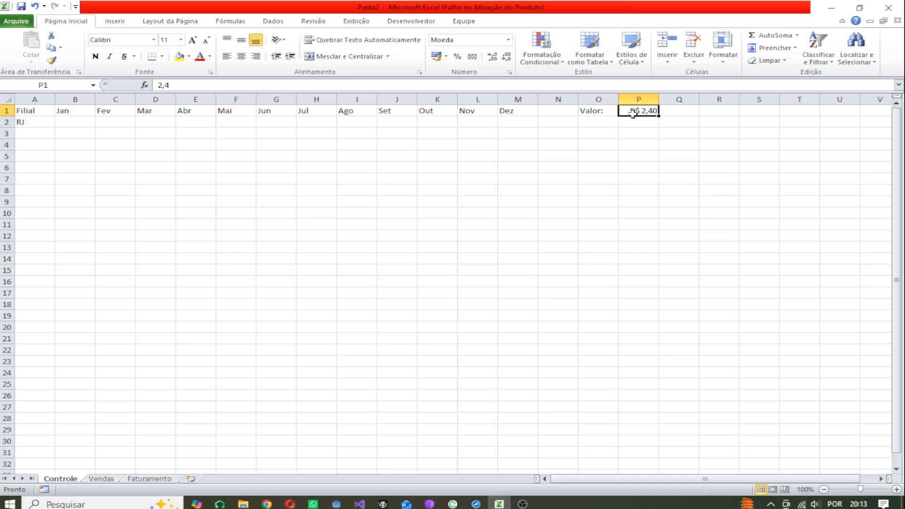
click(100, 479)
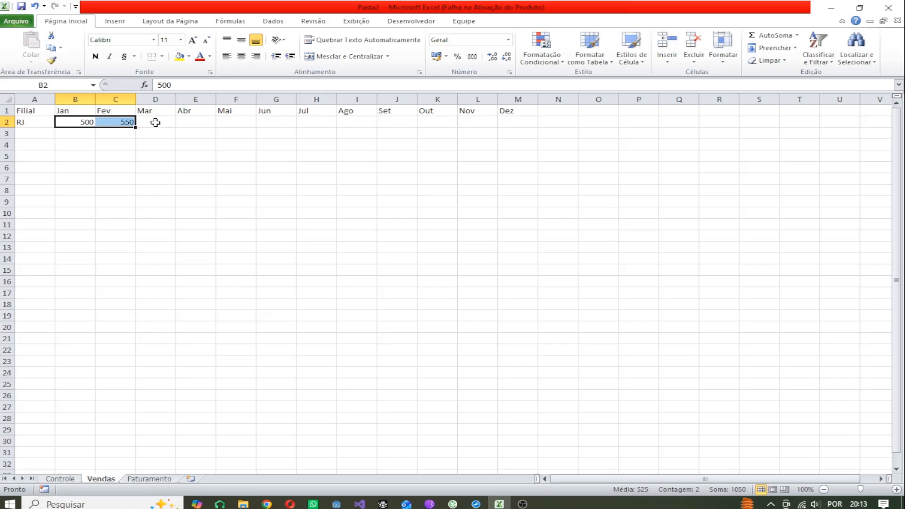
drag(155, 122, 518, 133)
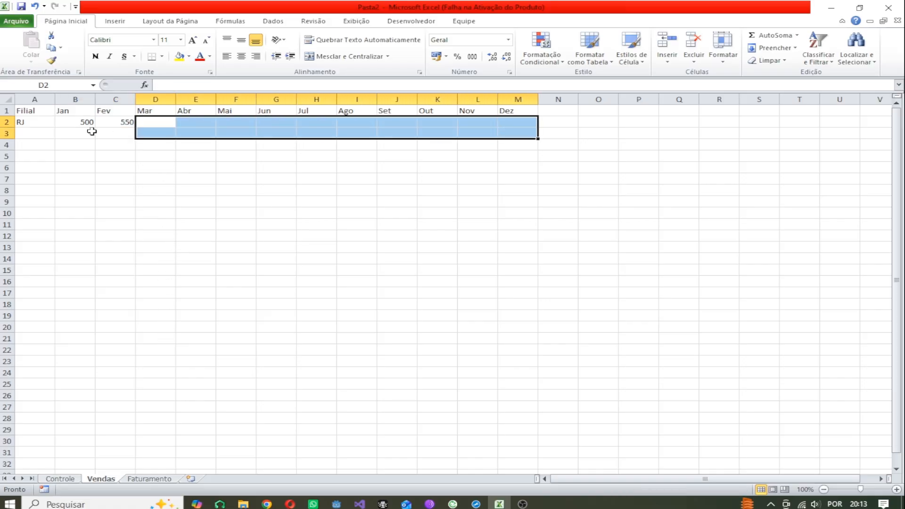
drag(27, 122, 518, 135)
Return to the Faturamento sheet and look over the revenue table, including the RJ cells from Mar to Dez
click(158, 479)
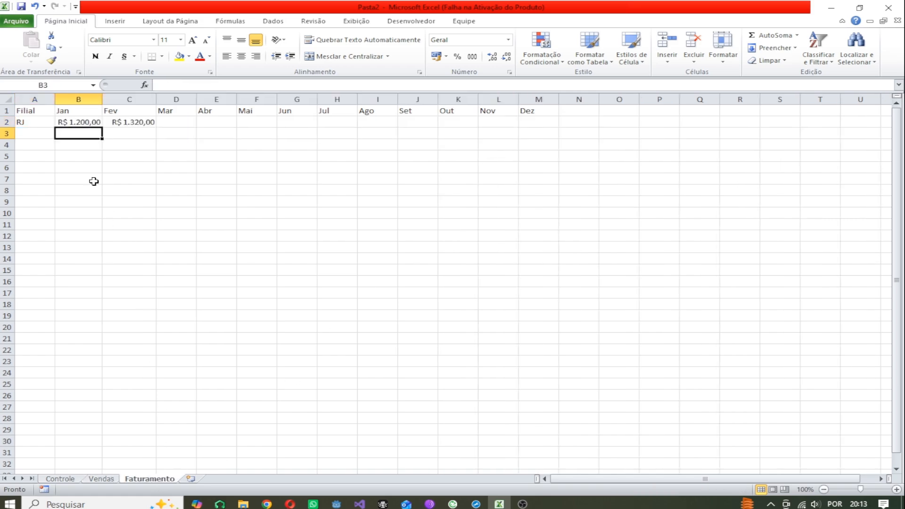
drag(31, 121, 514, 157)
drag(20, 112, 542, 155)
click(417, 198)
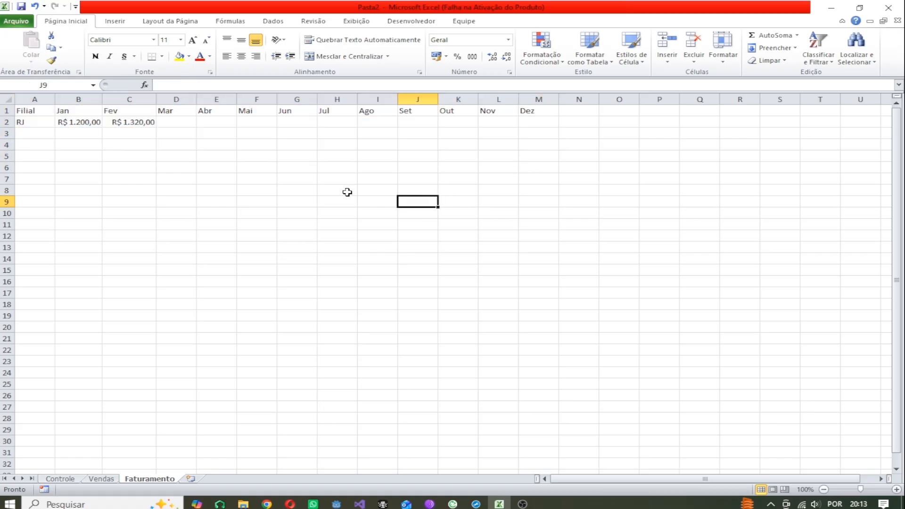
drag(176, 123, 542, 122)
click(386, 165)
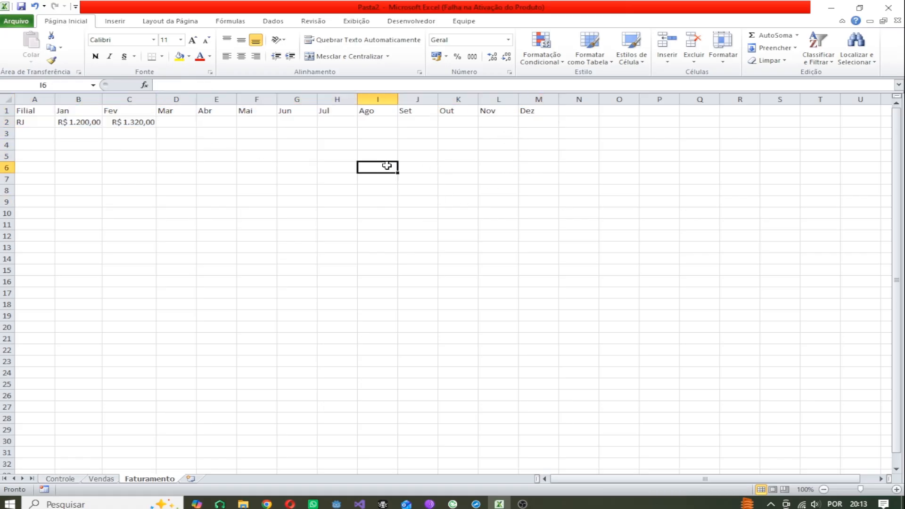